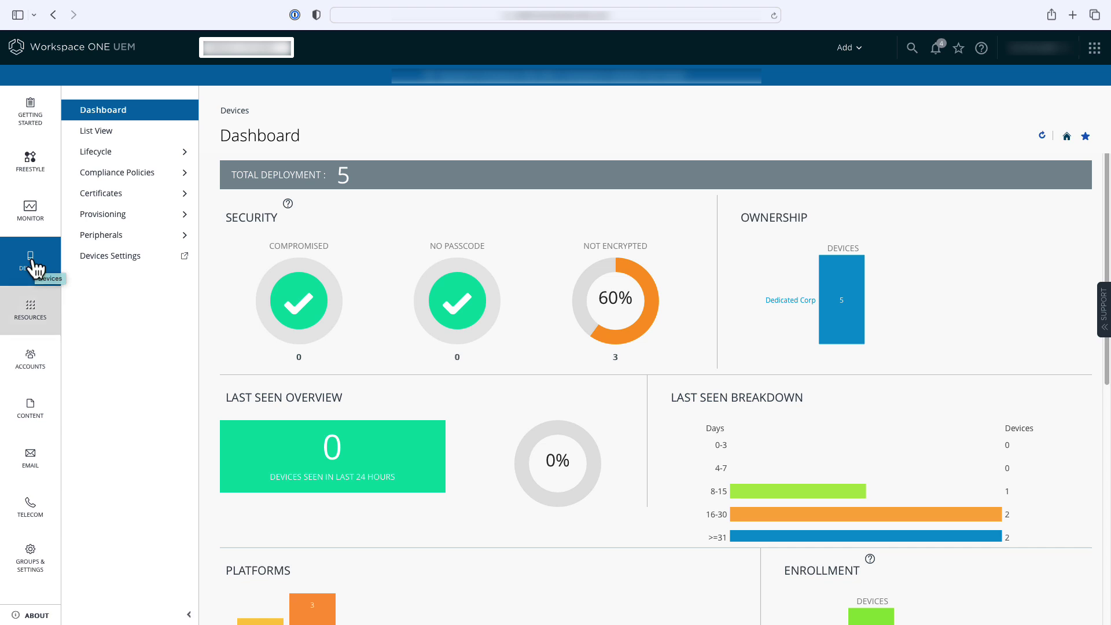
- Navigate All Settings to Devices & Users › Apple › Device Enrollment Program
{"action": "left_click", "coordinate": [29, 573]}
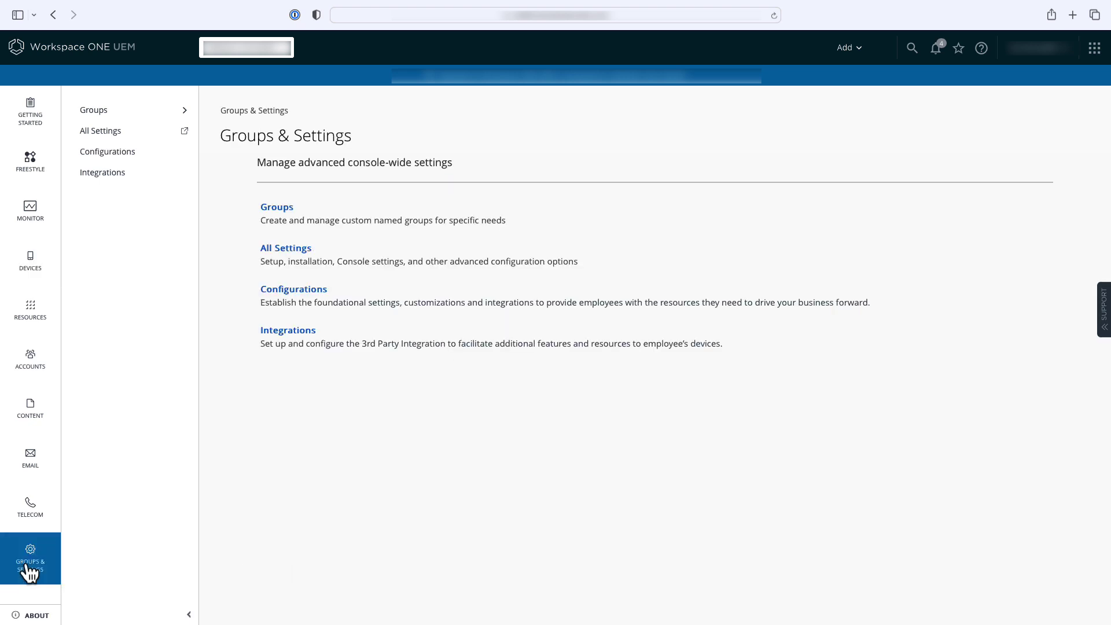
{"action": "left_click", "coordinate": [108, 143]}
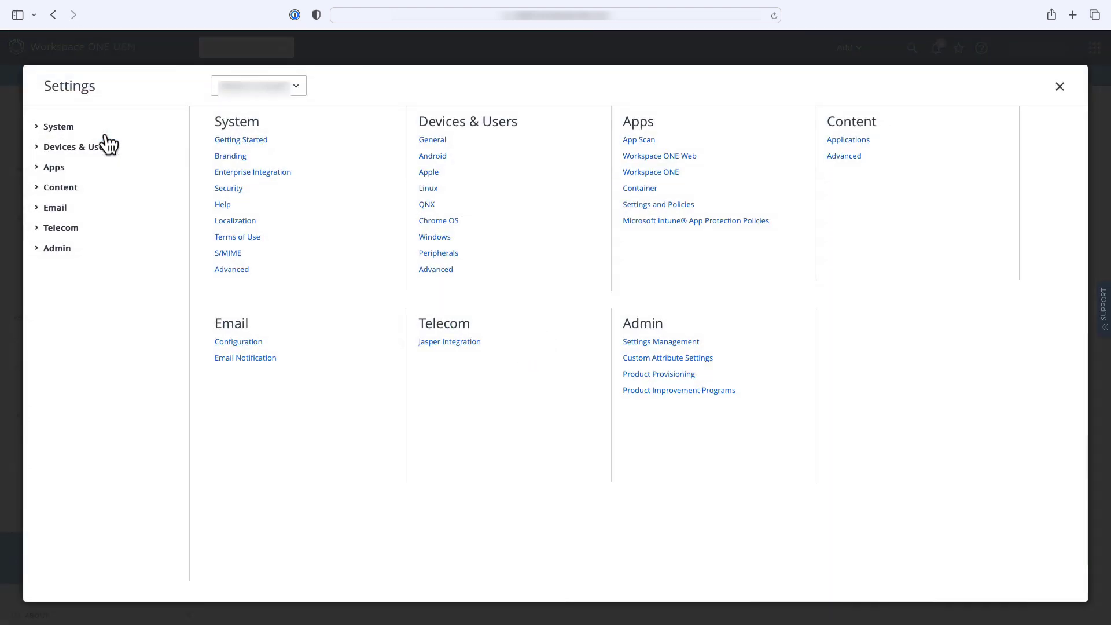
{"action": "left_click", "coordinate": [41, 154]}
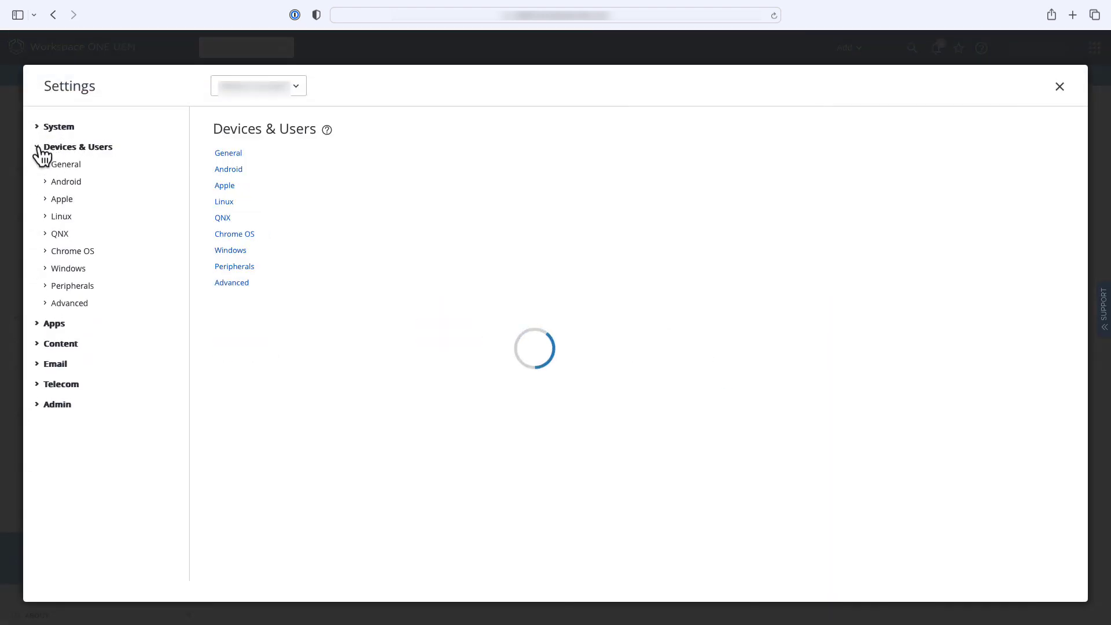
{"action": "left_click", "coordinate": [47, 203]}
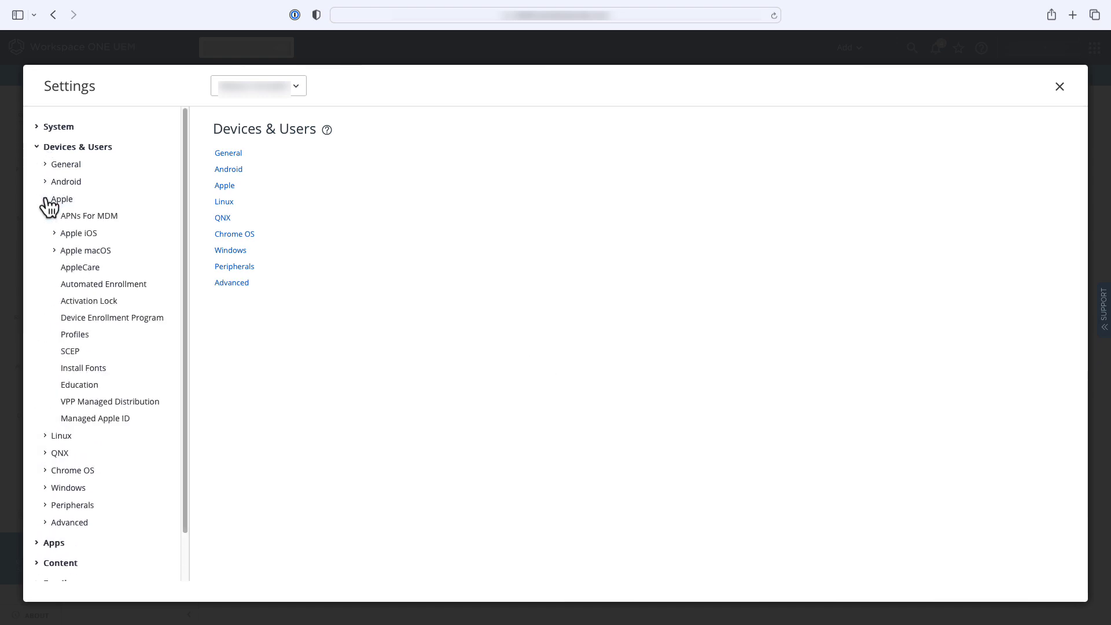
{"action": "left_click", "coordinate": [116, 325]}
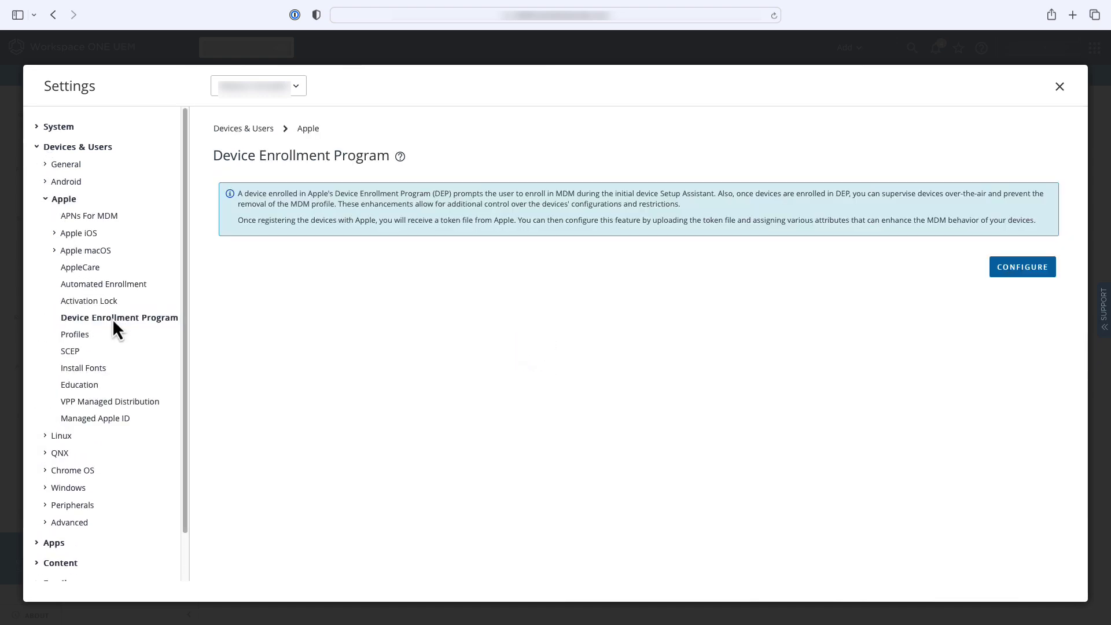
- Start the DEP configuration wizard and download MDM_DEP_PublicKey.pem from the Token step
{"action": "left_click", "coordinate": [1023, 269]}
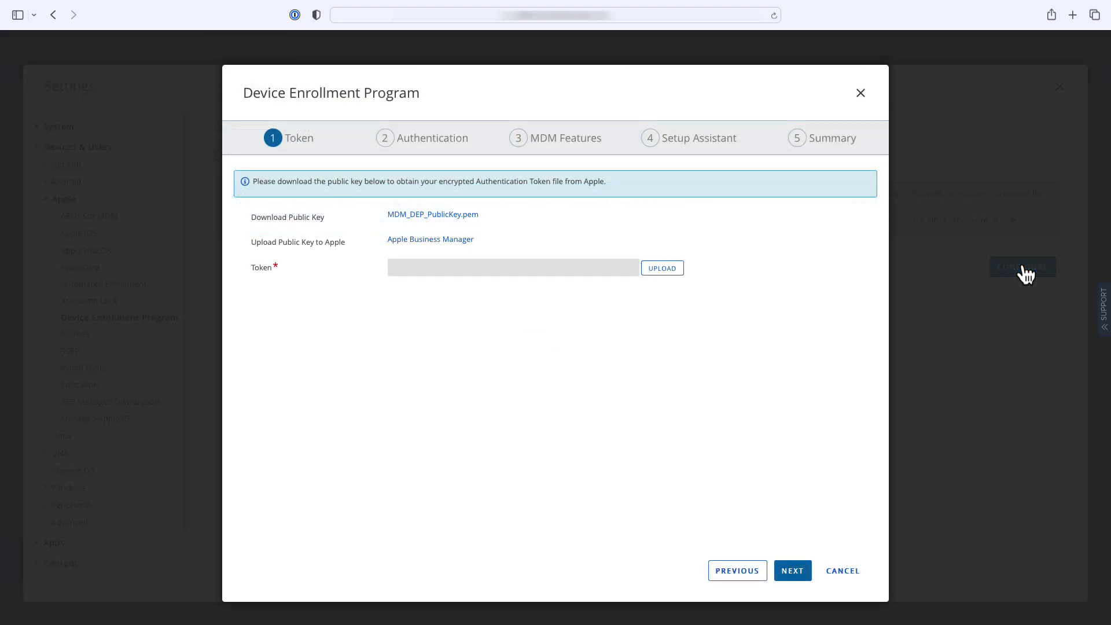
{"action": "left_click", "coordinate": [418, 215]}
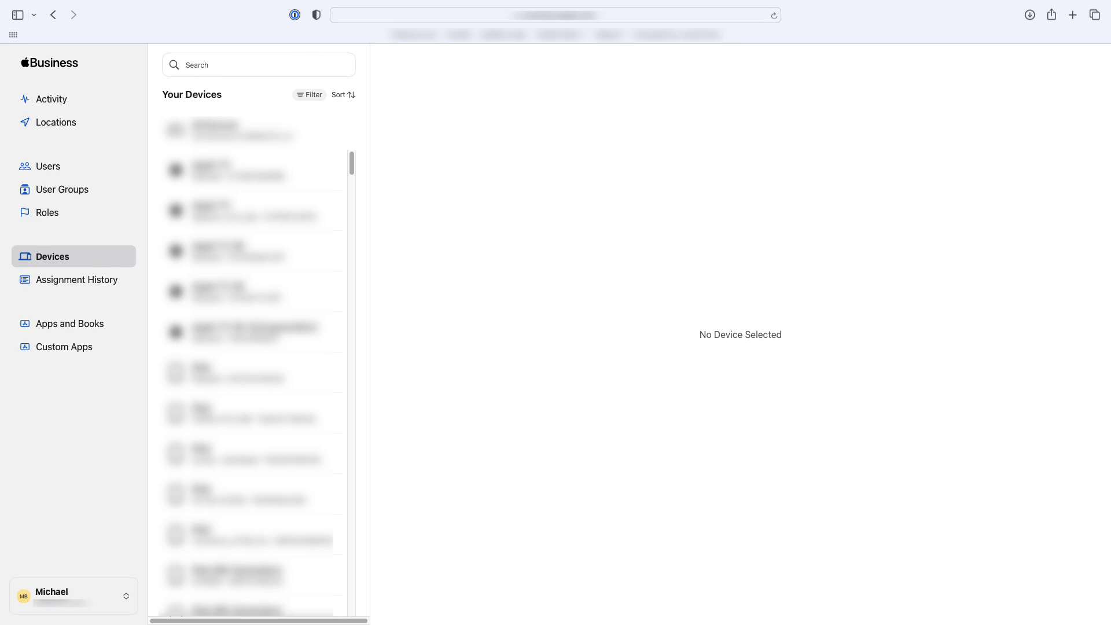
- Open Preferences › MDM Server Assignment in Apple Business Manager and add a new MDM server
{"action": "left_click", "coordinate": [108, 598]}
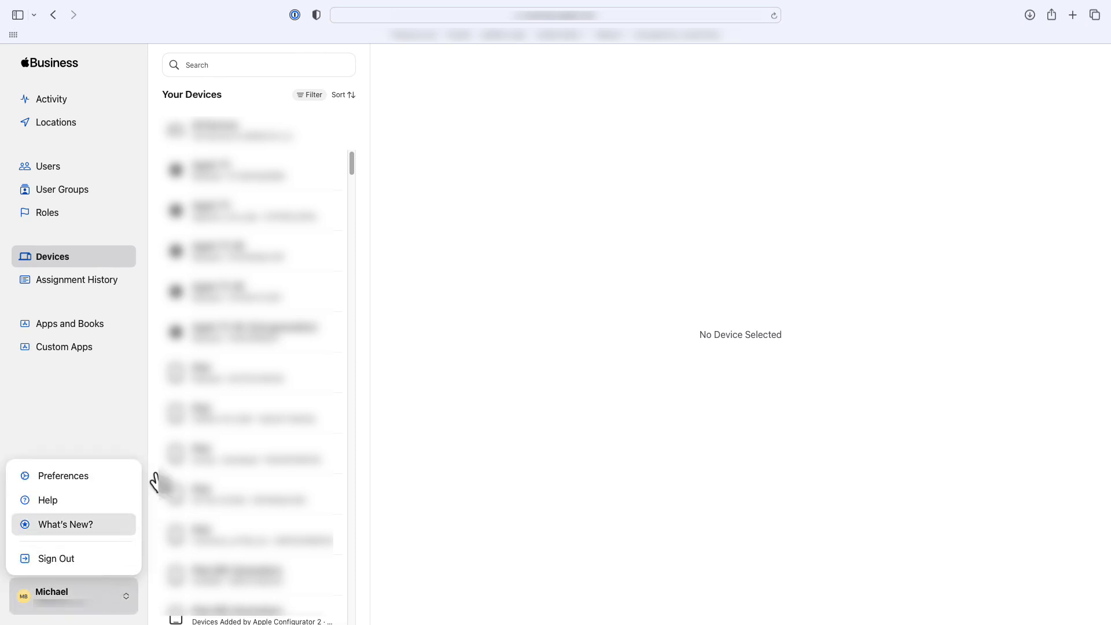
{"action": "left_click", "coordinate": [127, 476]}
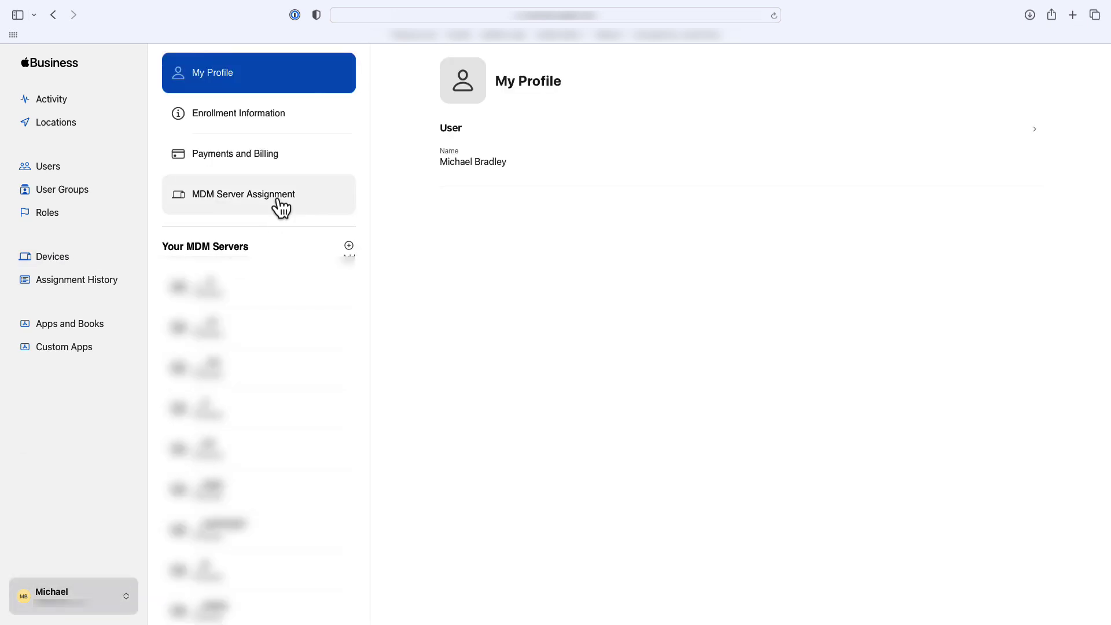
{"action": "left_click", "coordinate": [282, 208]}
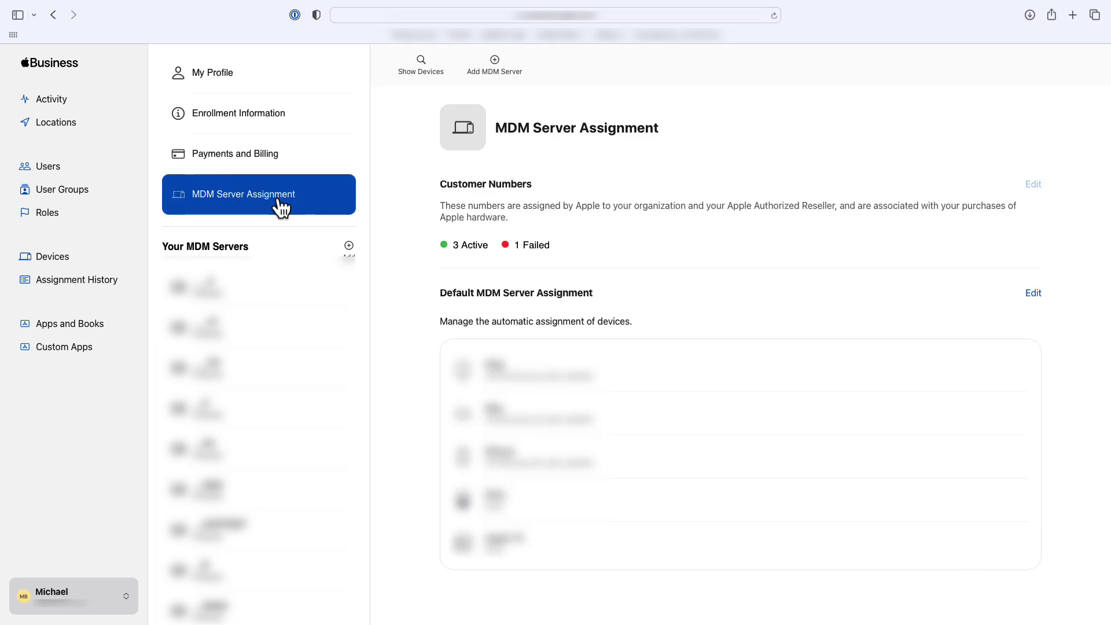
{"action": "left_click", "coordinate": [496, 64]}
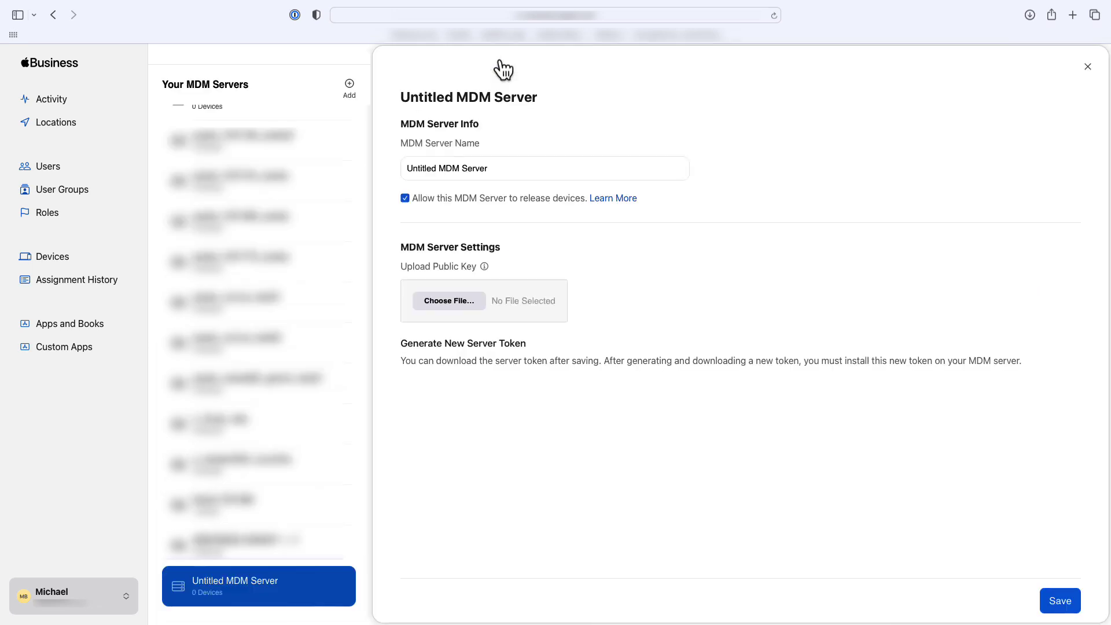
- Name the new server MyMDMServer, upload the DEP public key file, and save it
{"action": "left_click", "coordinate": [496, 158]}
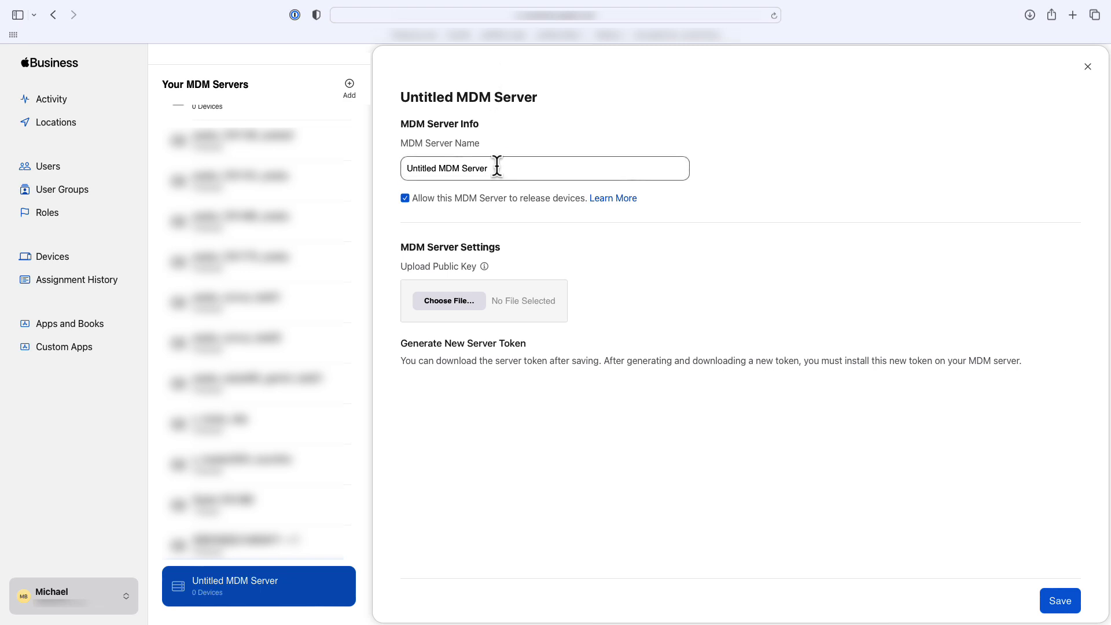
{"action": "key", "text": "super+a"}
{"action": "type", "text": "MyMDMServer"}
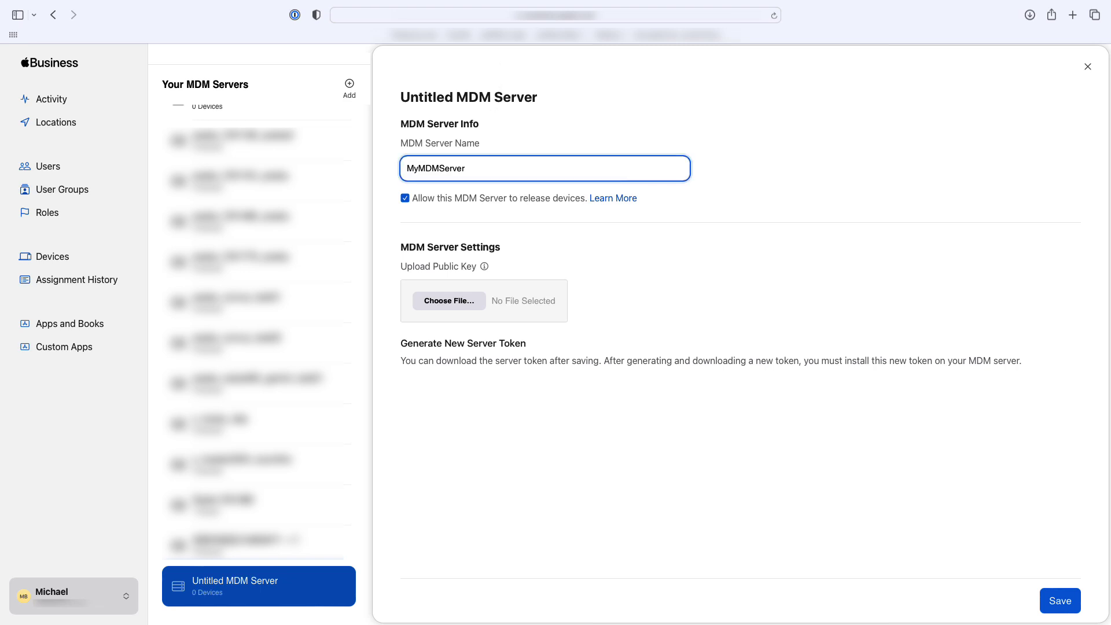
{"action": "left_click", "coordinate": [446, 302]}
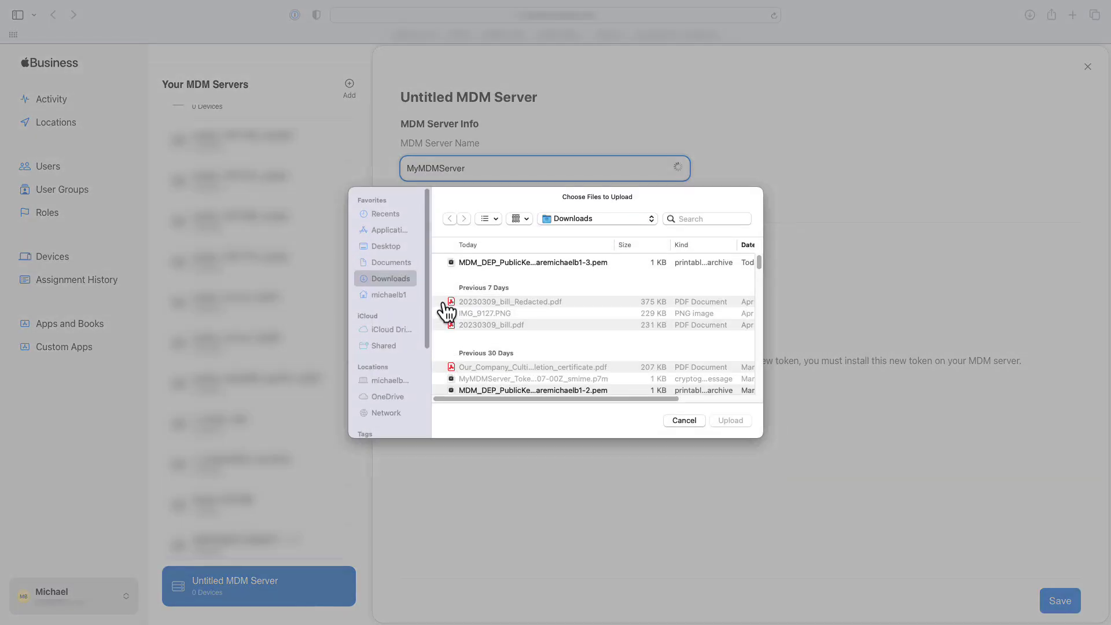
{"action": "left_click", "coordinate": [523, 269]}
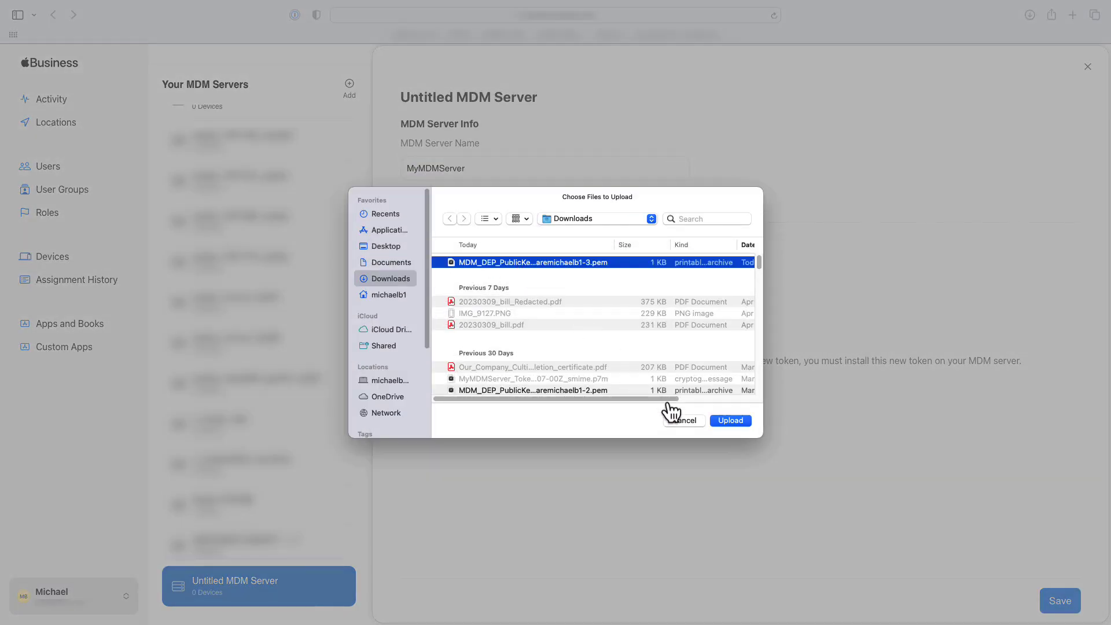
{"action": "left_click", "coordinate": [729, 422]}
{"action": "left_click", "coordinate": [1054, 605]}
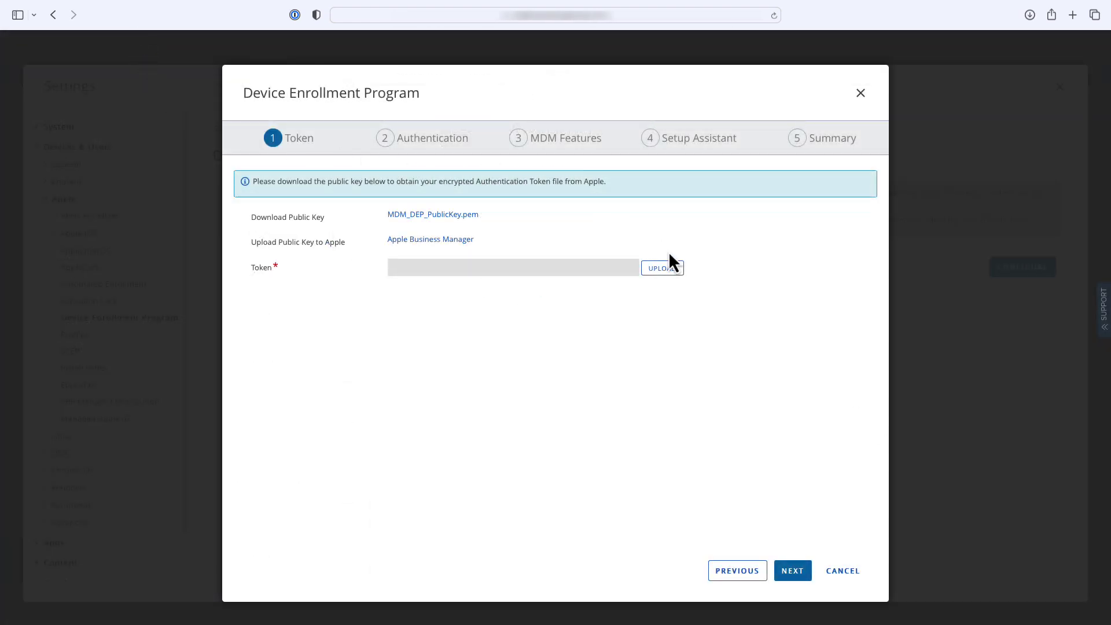
- Upload and save the MyMDMServer .p7m token, then advance past Authentication to MDM Features
{"action": "left_click", "coordinate": [664, 269]}
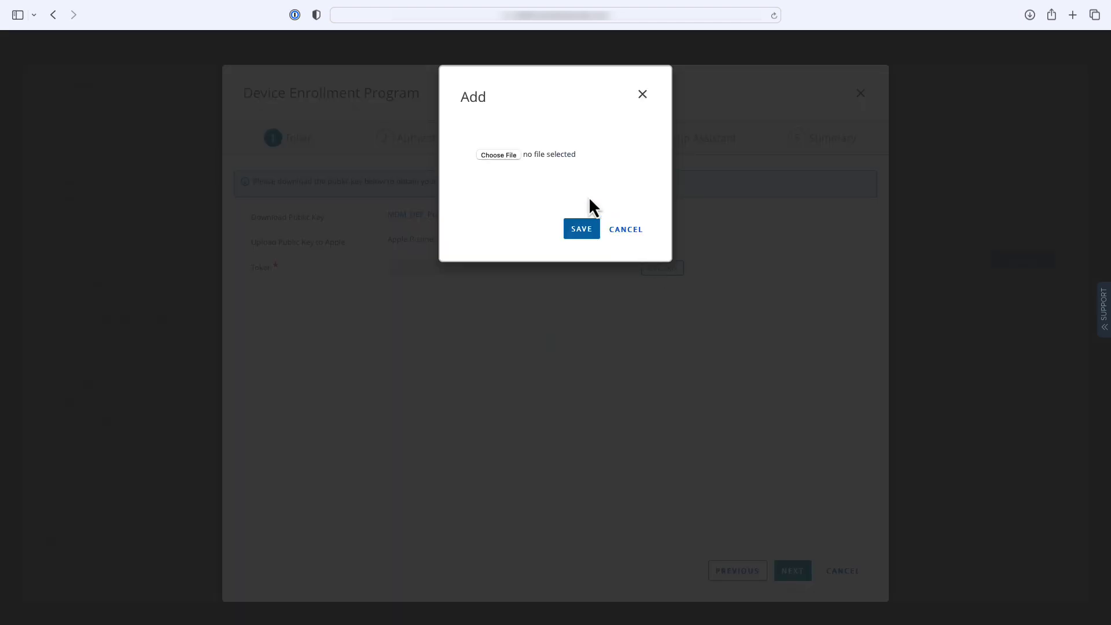
{"action": "left_click", "coordinate": [498, 156]}
{"action": "left_click", "coordinate": [544, 262]}
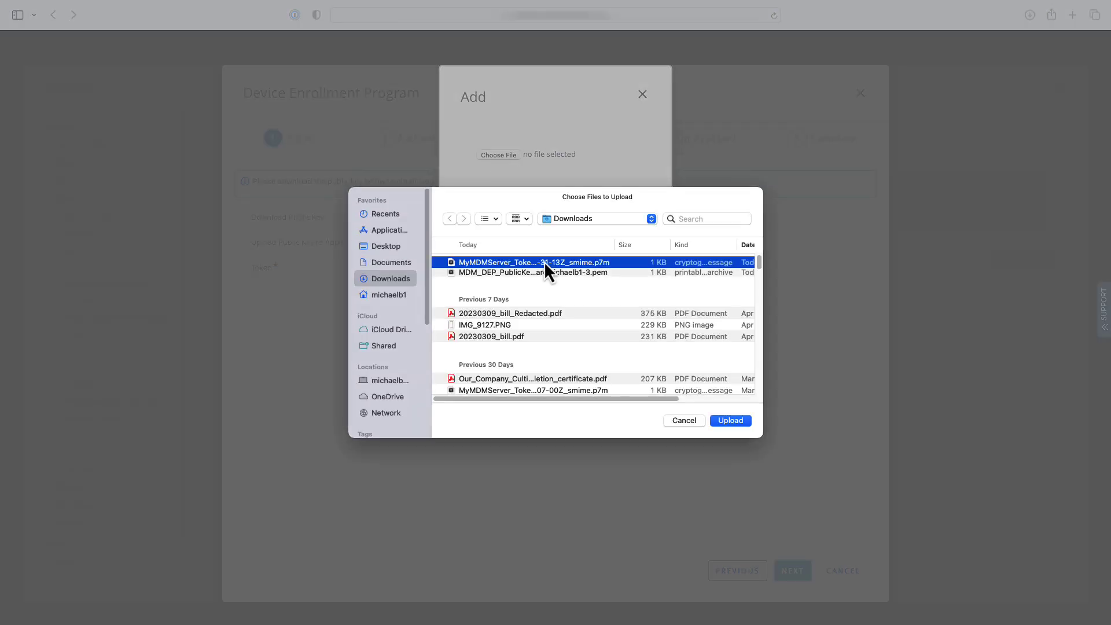
{"action": "left_click", "coordinate": [731, 424]}
{"action": "left_click", "coordinate": [586, 233]}
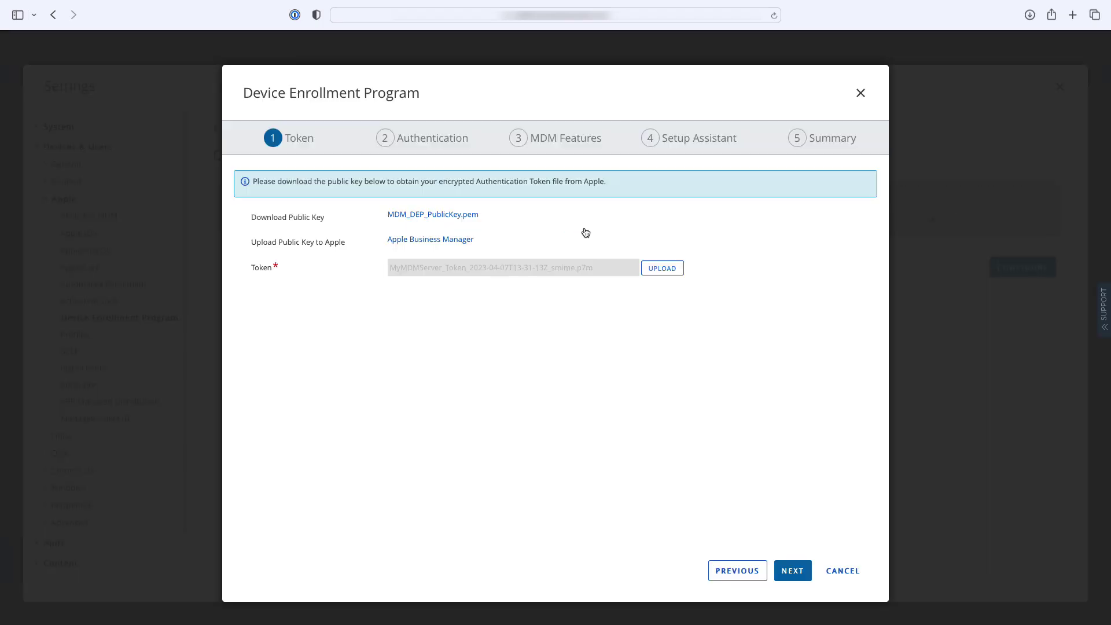
{"action": "left_click", "coordinate": [792, 572]}
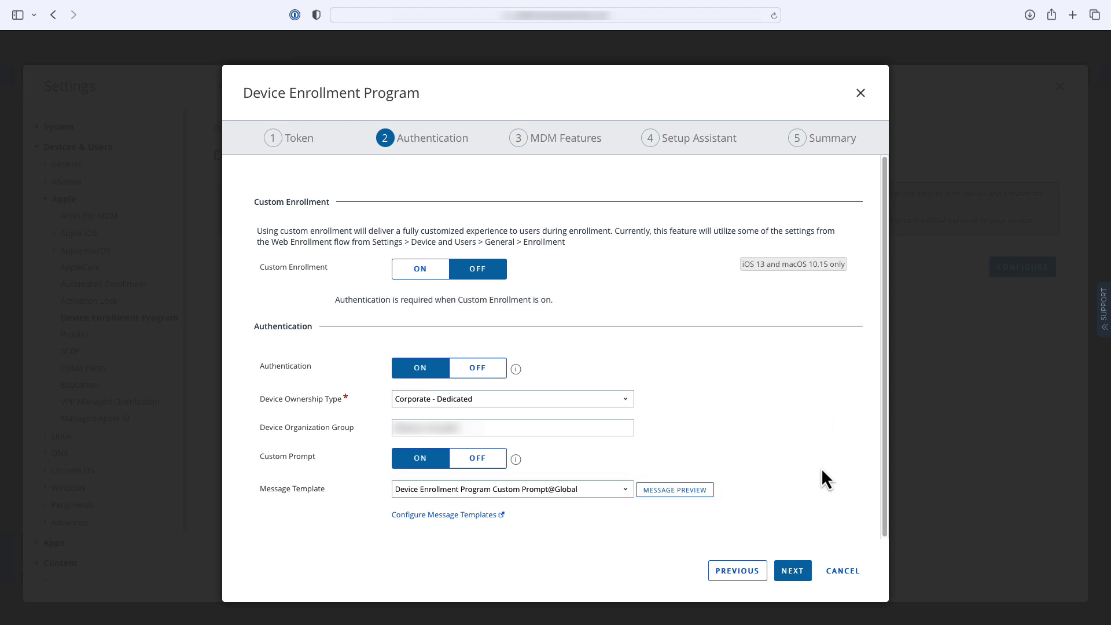
{"action": "left_click", "coordinate": [794, 572]}
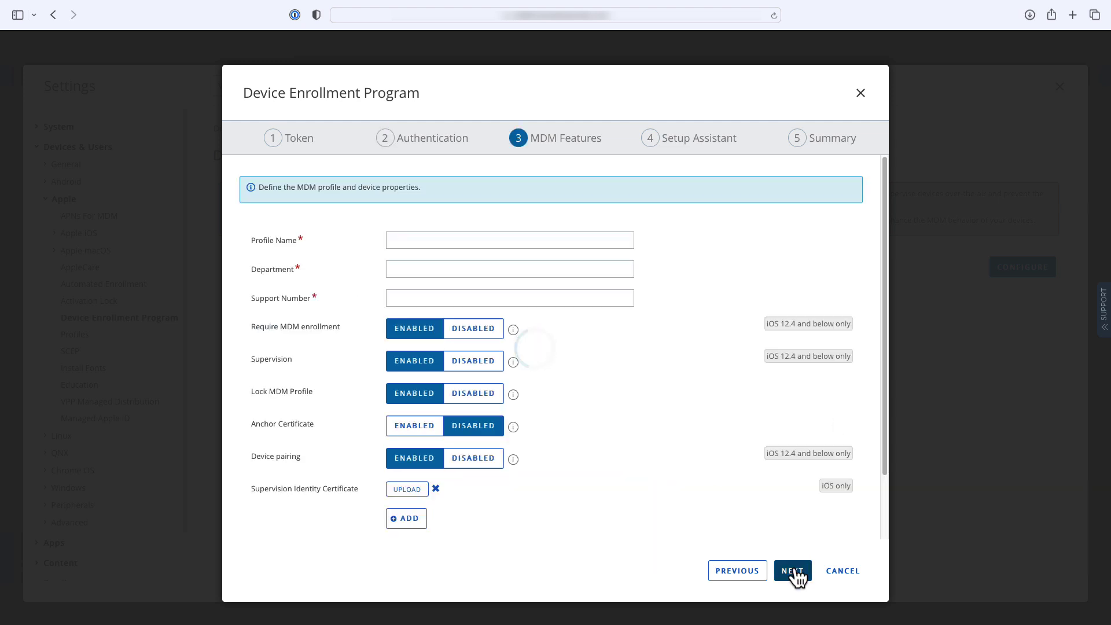
- Enter profile name 'Default Enrollment Profile', department IT, and the support number, then continue
{"action": "left_click", "coordinate": [618, 241]}
{"action": "type", "text": "Default Enrollment Profile"}
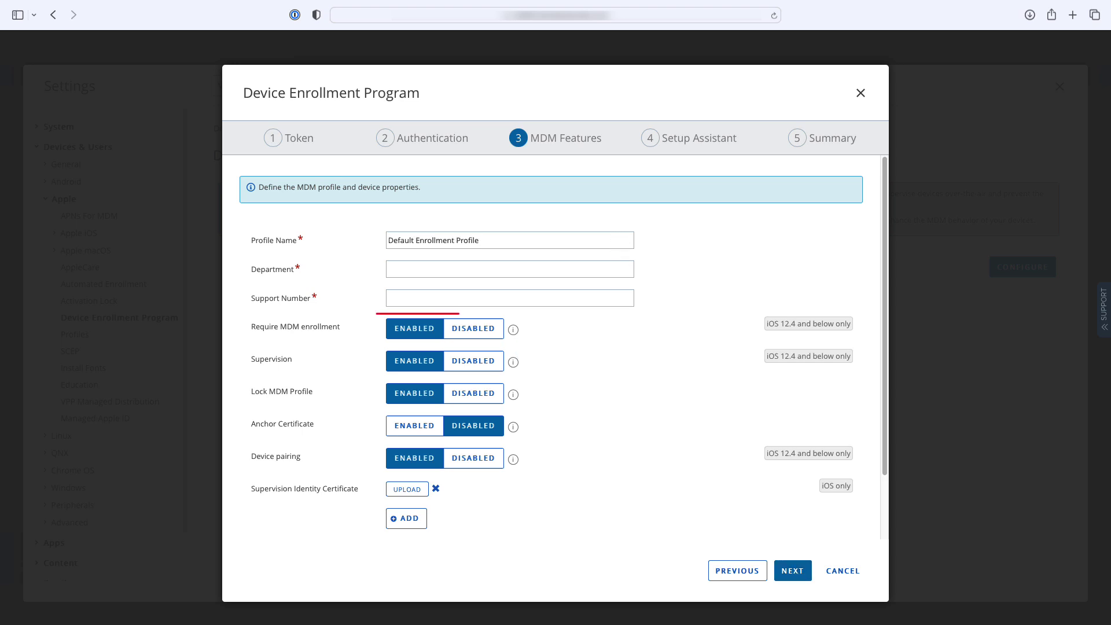
{"action": "key", "text": "Tab"}
{"action": "type", "text": "IT"}
{"action": "key", "text": "Tab"}
{"action": "type", "text": "123-456-7890"}
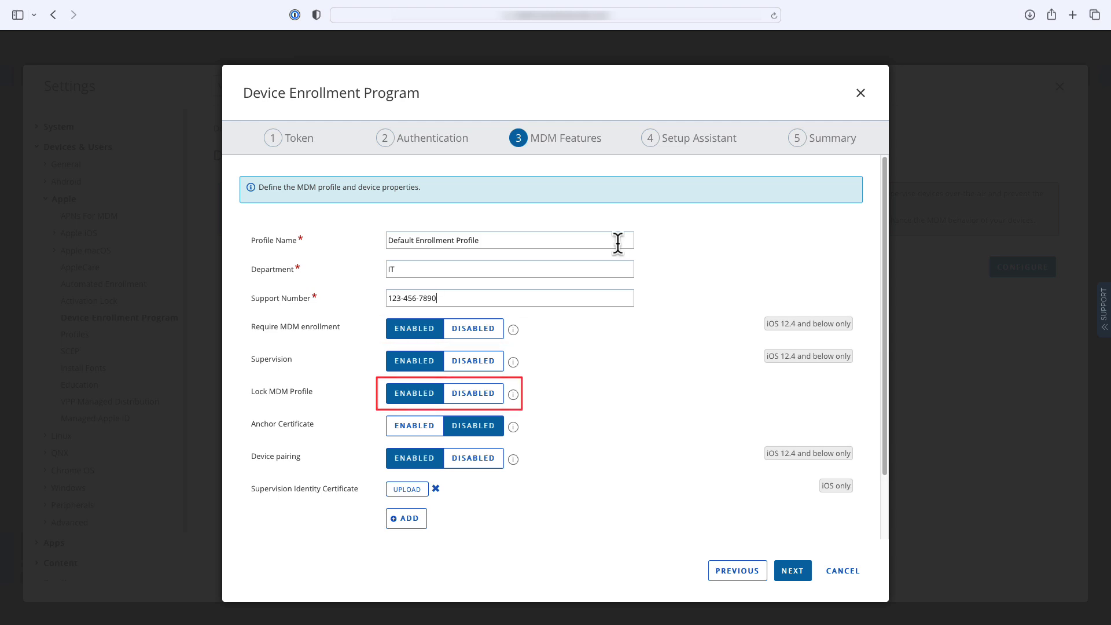
{"action": "left_click", "coordinate": [791, 570]}
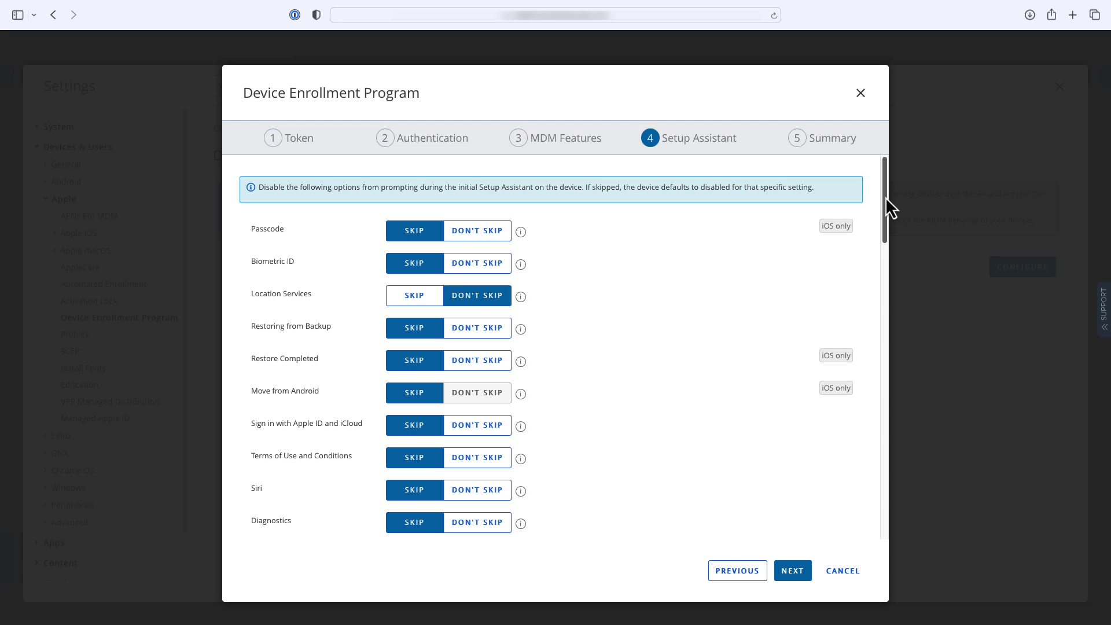
- Review Setup Assistant options with an Administrator primary account and no new admin account, then proceed
{"action": "left_click_drag", "start_coordinate": [886, 198], "coordinate": [887, 495]}
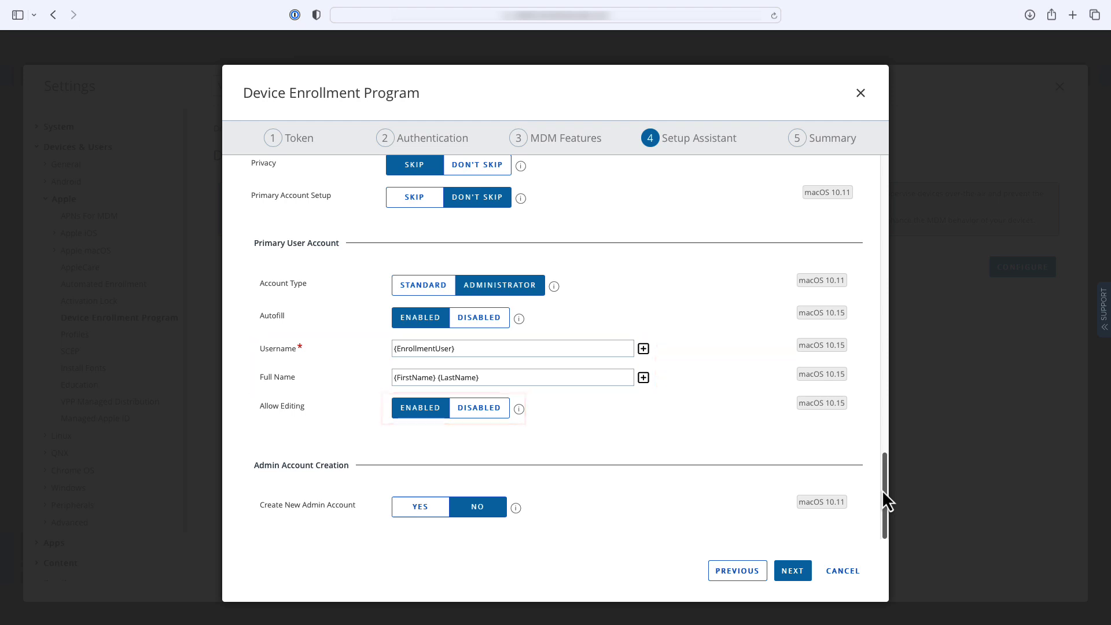
{"action": "left_click", "coordinate": [792, 570]}
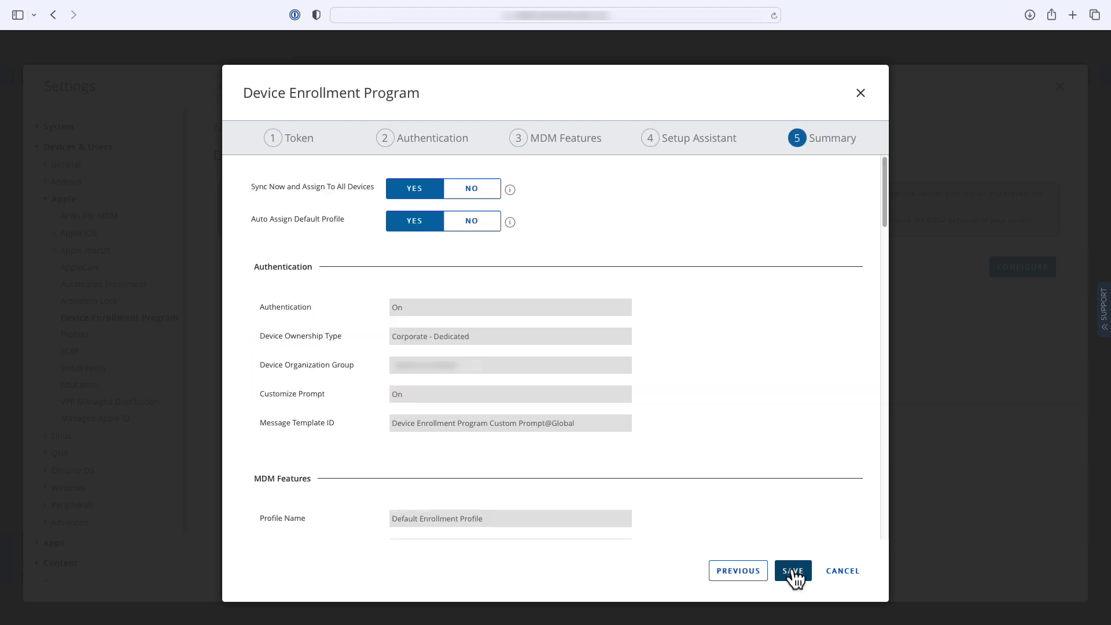
- Save the DEP setup with Sync Now and Auto Assign at YES, then search ABM devices for the Mac
{"action": "left_click", "coordinate": [793, 572]}
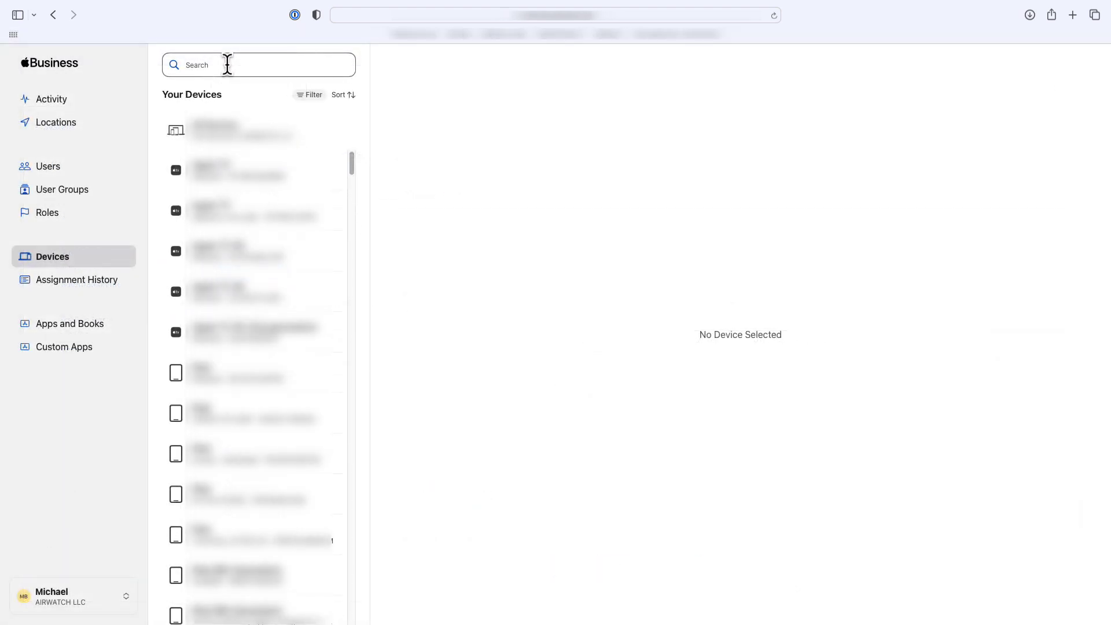
{"action": "key", "text": "super+v"}
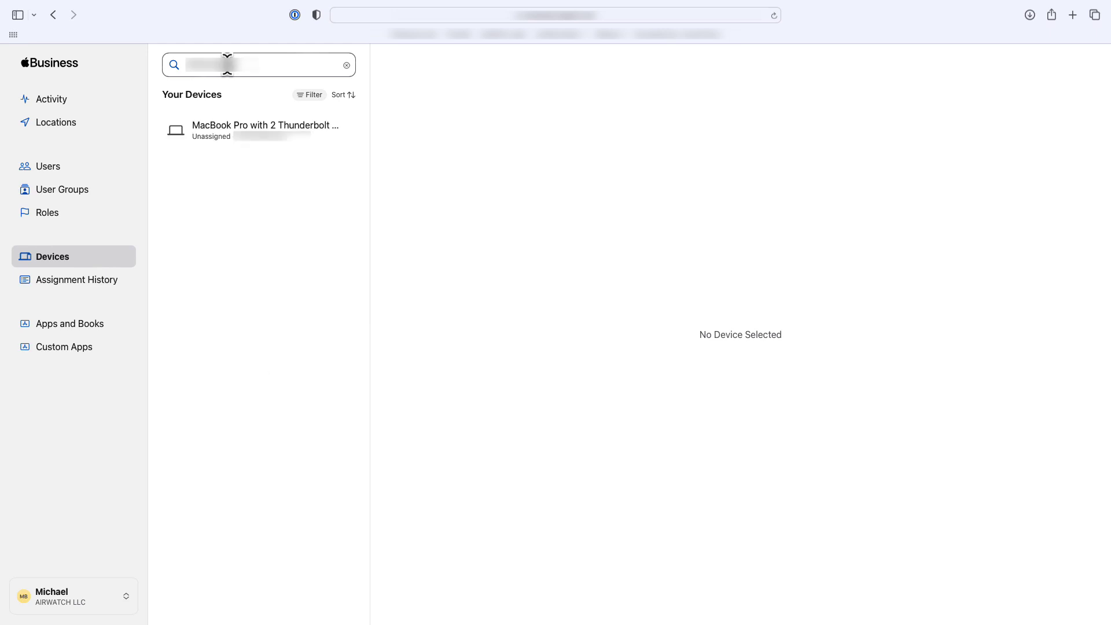
- Assign the MacBook Pro (2019) to MyMDMServer via Edit MDM Server and confirm
{"action": "left_click", "coordinate": [226, 135]}
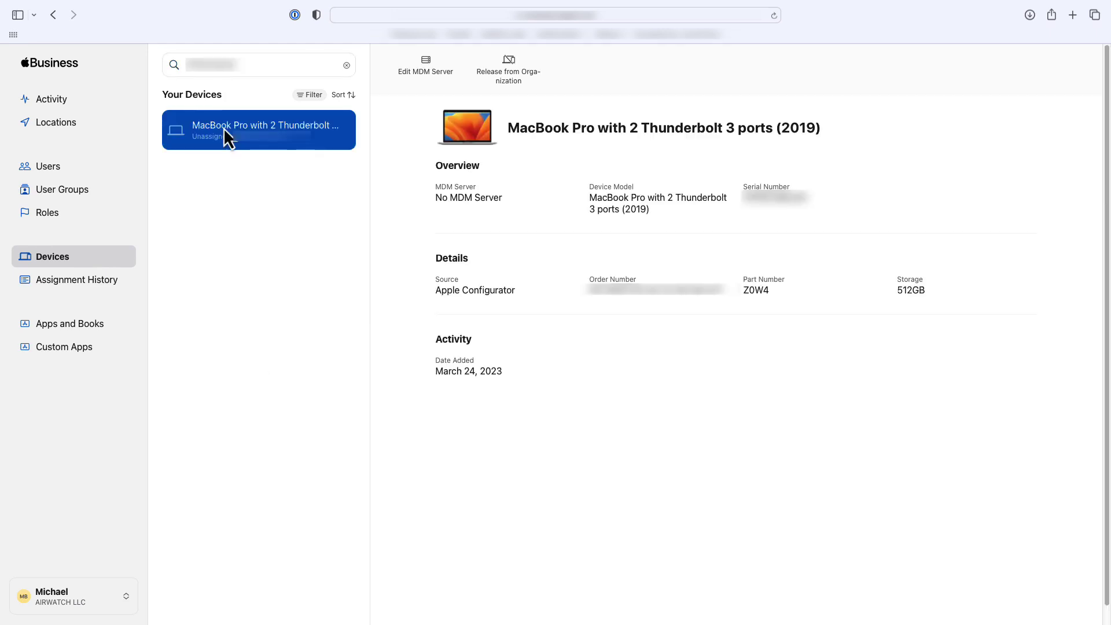
{"action": "left_click", "coordinate": [429, 62]}
{"action": "left_click", "coordinate": [405, 316]}
{"action": "key", "text": "Tab"}
{"action": "key", "text": "space"}
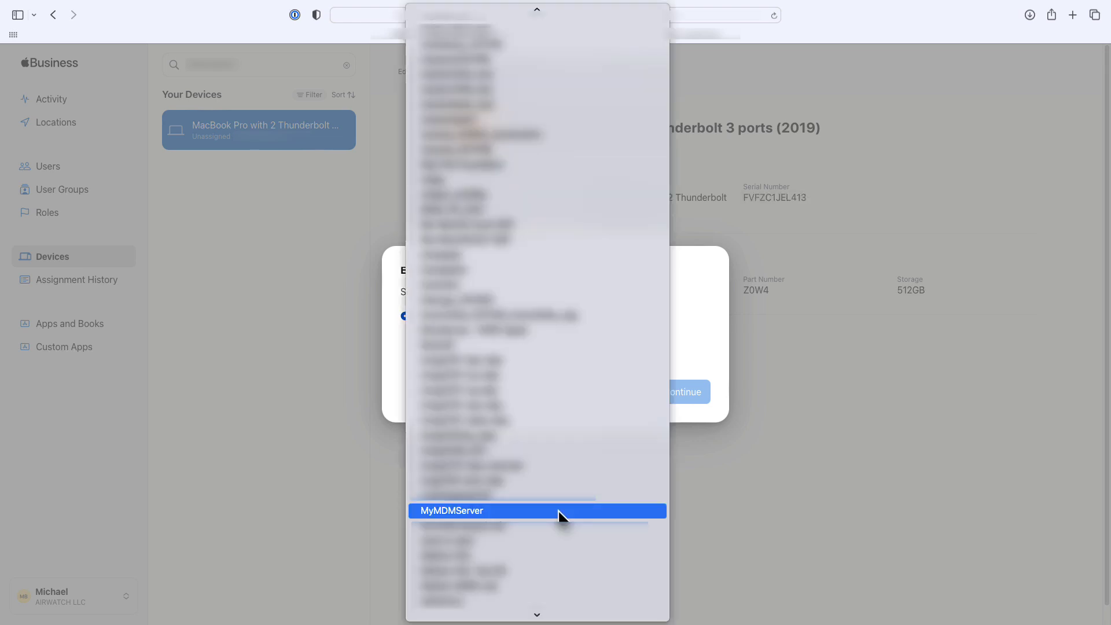
{"action": "left_click", "coordinate": [558, 510]}
{"action": "left_click", "coordinate": [695, 396]}
{"action": "left_click", "coordinate": [696, 392]}
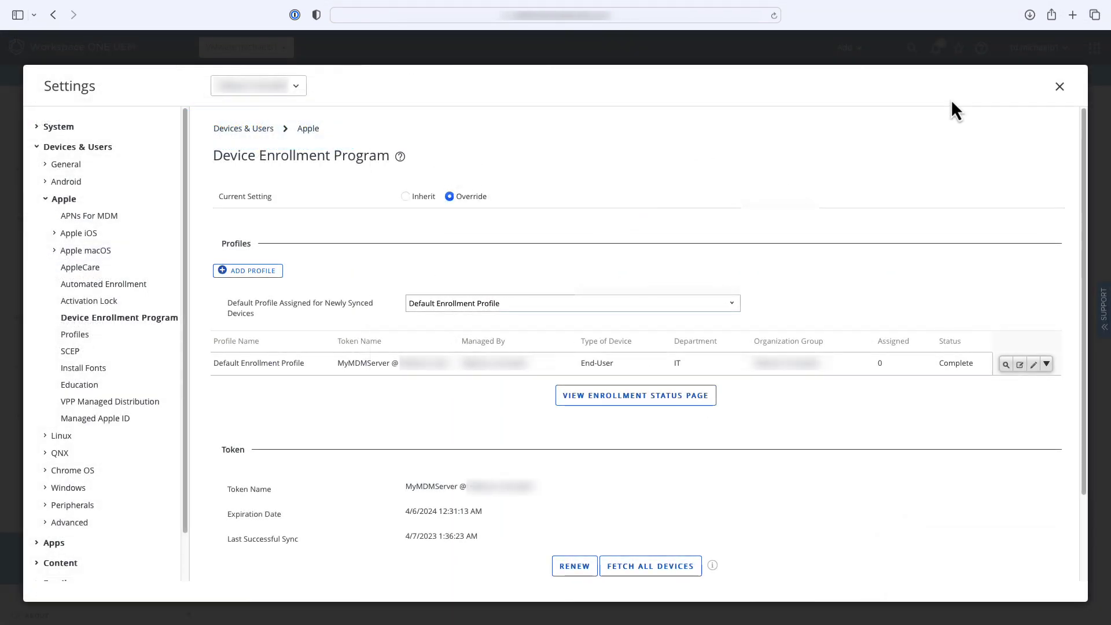
- From Devices › Lifecycle › Enrollment Status, sync devices from Apple and refresh the list
{"action": "left_click", "coordinate": [1061, 88]}
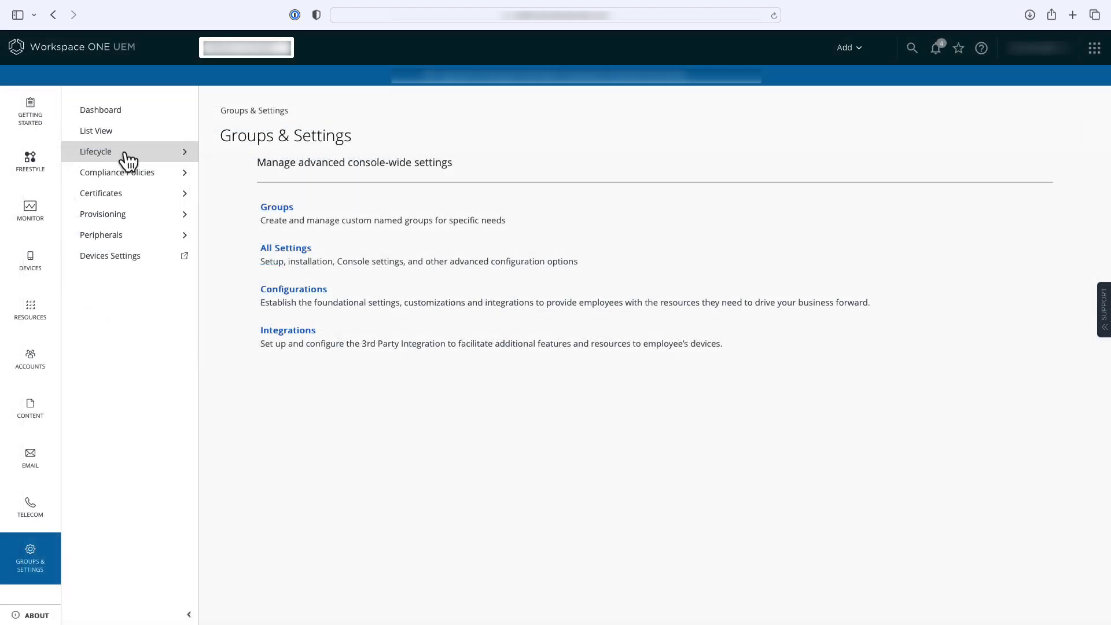
{"action": "left_click", "coordinate": [126, 153]}
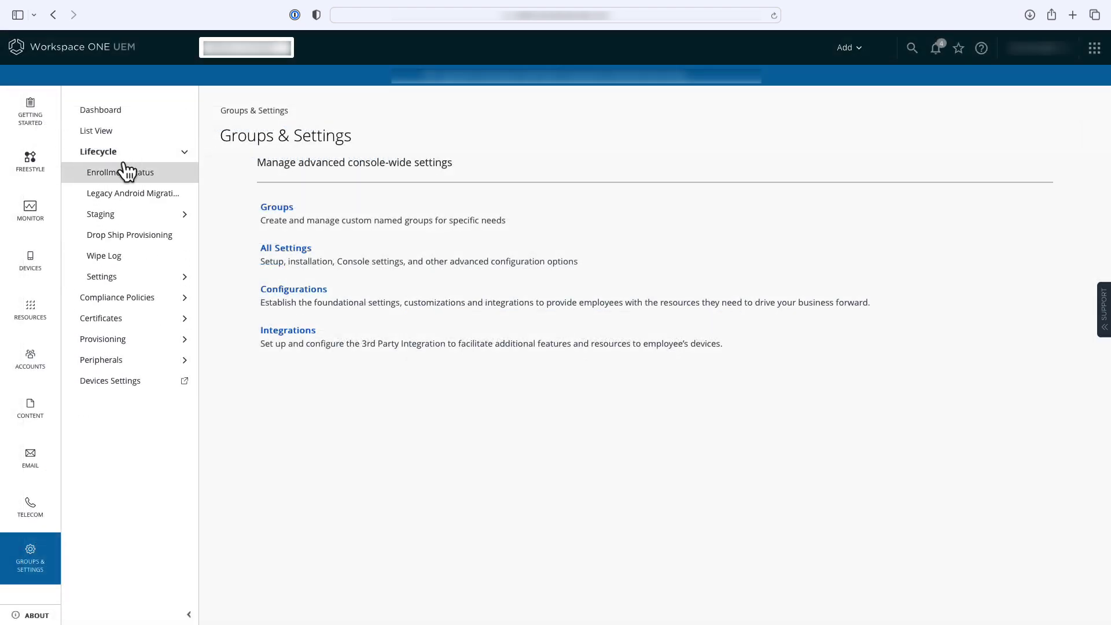
{"action": "left_click", "coordinate": [123, 179]}
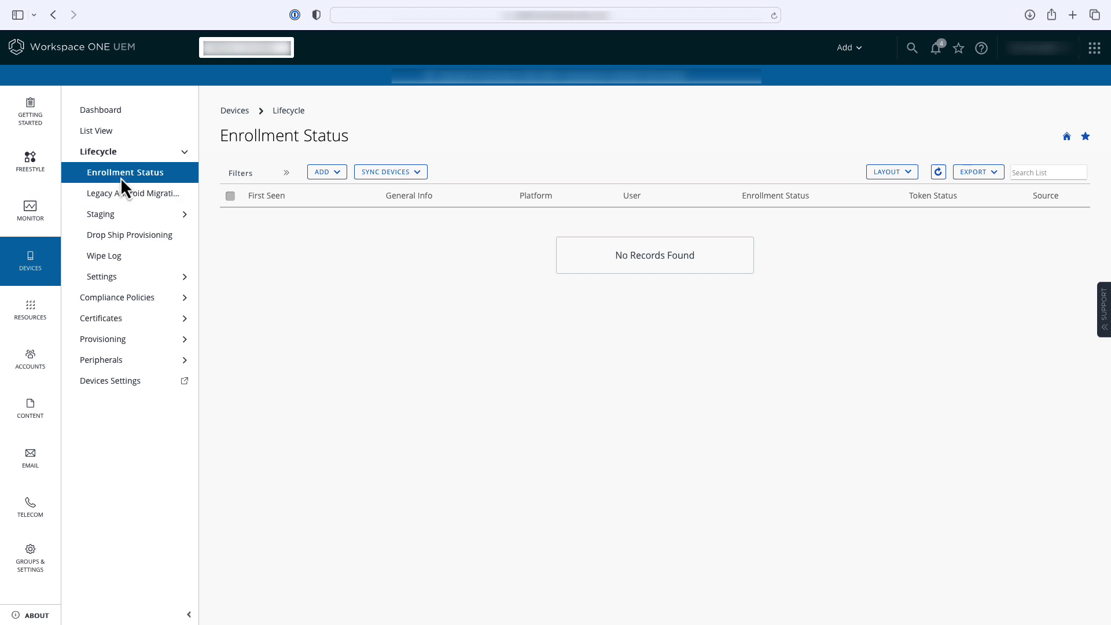
{"action": "left_click", "coordinate": [412, 177]}
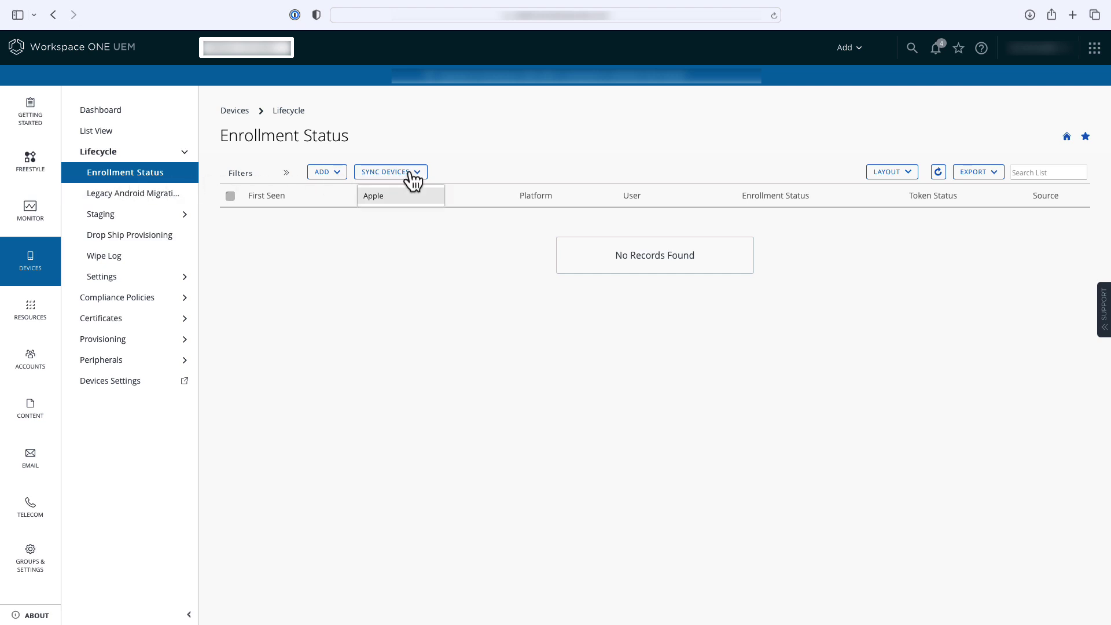
{"action": "left_click", "coordinate": [412, 200]}
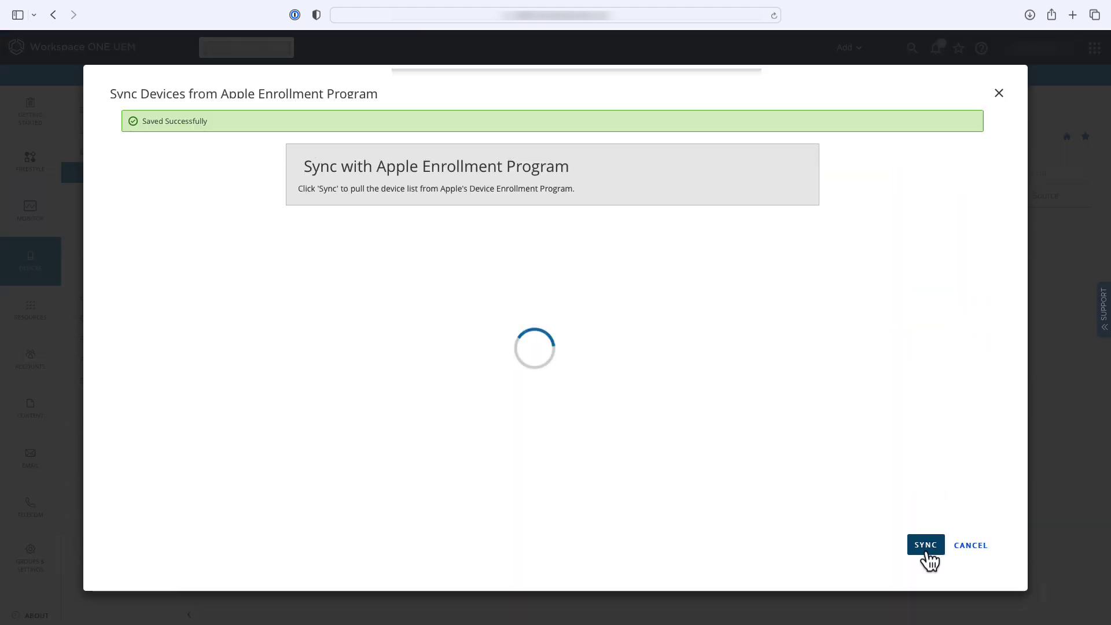
{"action": "left_click", "coordinate": [924, 612]}
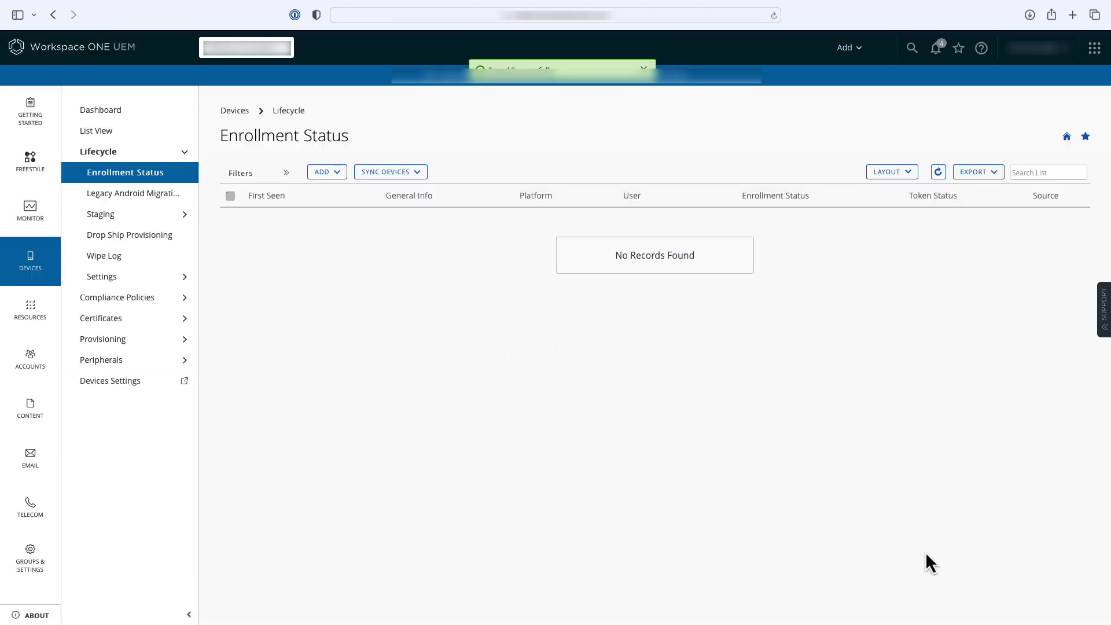
{"action": "left_click", "coordinate": [941, 174]}
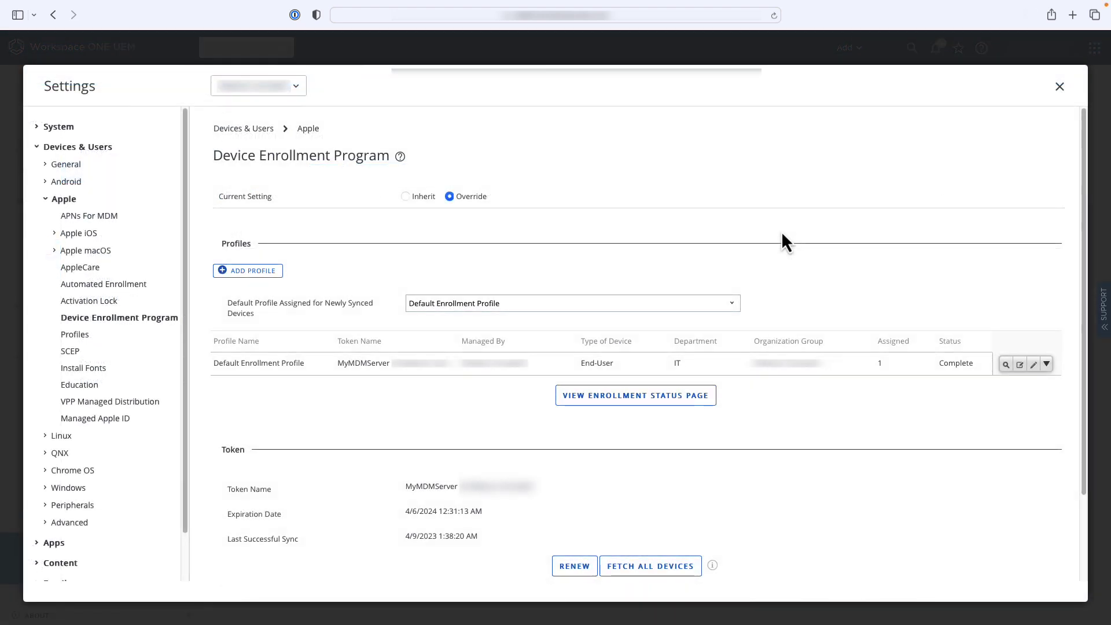
- Add a new enrollment profile named 'My Enrollment Profile' for department IT, with a support phone number
{"action": "left_click", "coordinate": [235, 271]}
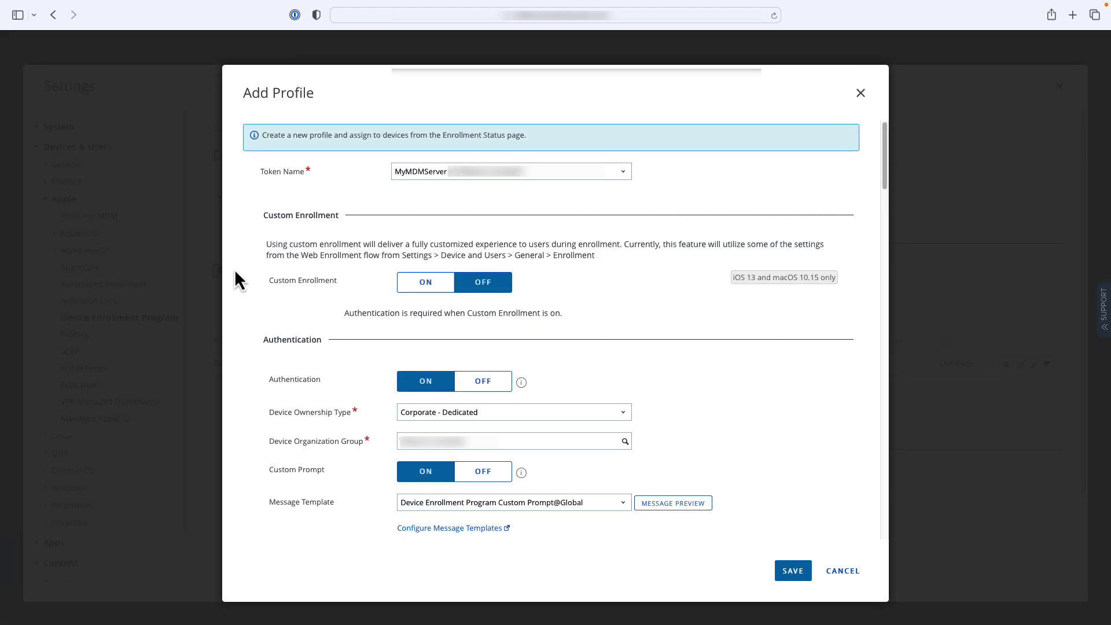
{"action": "scroll", "coordinate": [747, 429], "scroll_direction": "down", "scroll_amount": 3}
{"action": "type", "text": "My Enrollment Profile"}
{"action": "key", "text": "Tab"}
{"action": "type", "text": "IT"}
{"action": "key", "text": "Tab"}
{"action": "type", "text": "123-456-7890"}
- Set Biometric ID to Don't Skip and save the profile
{"action": "scroll", "coordinate": [747, 428], "scroll_direction": "down", "scroll_amount": 10}
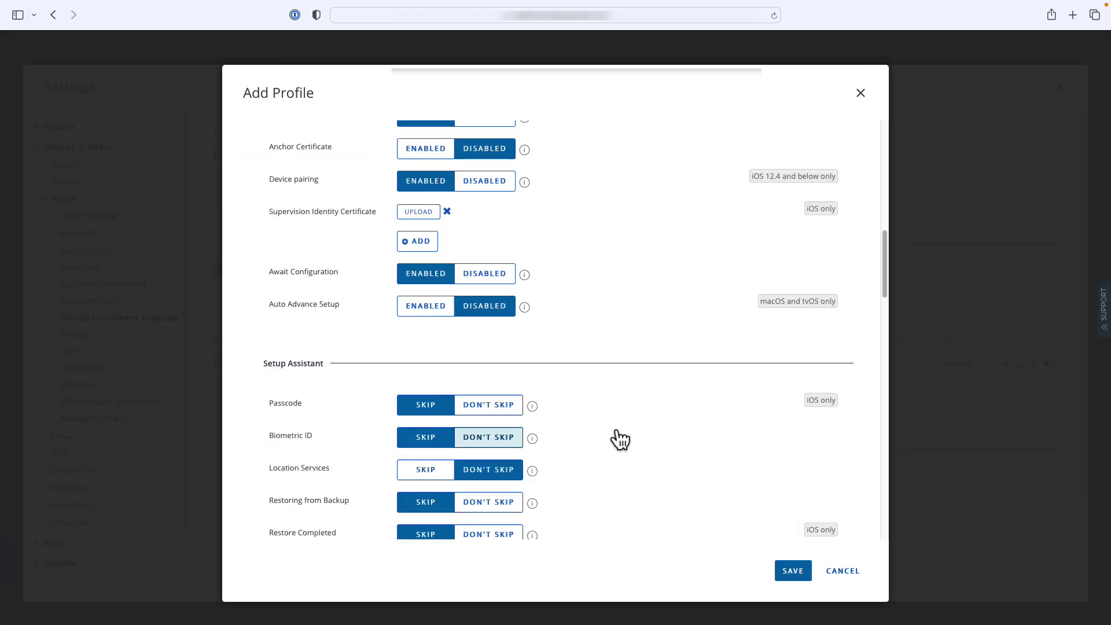
{"action": "left_click", "coordinate": [489, 440]}
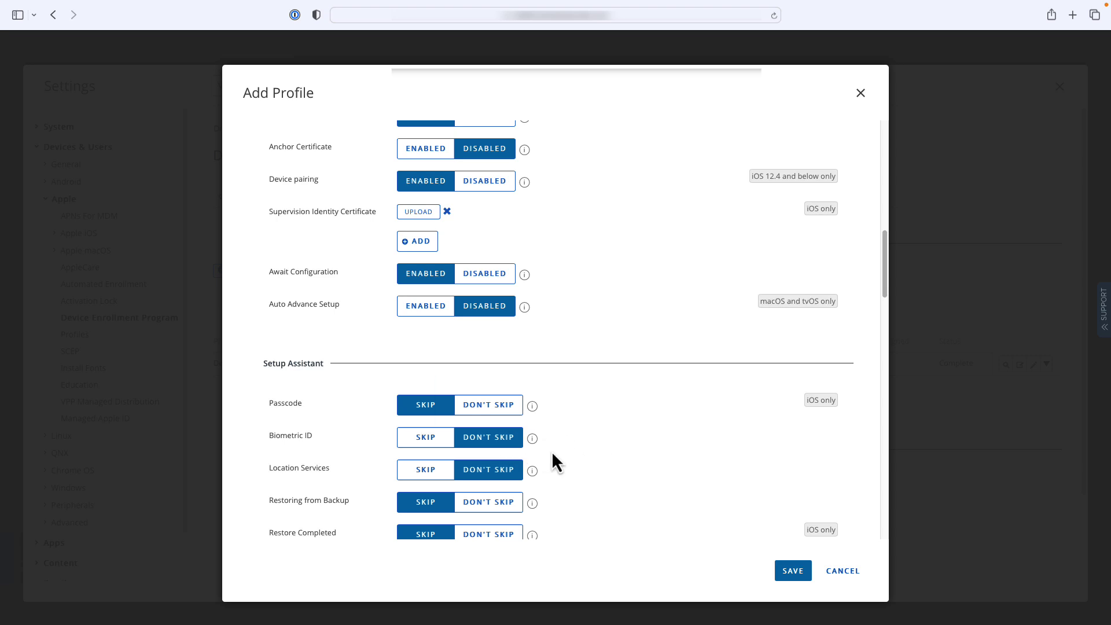
{"action": "scroll", "coordinate": [551, 450], "scroll_direction": "down", "scroll_amount": 2}
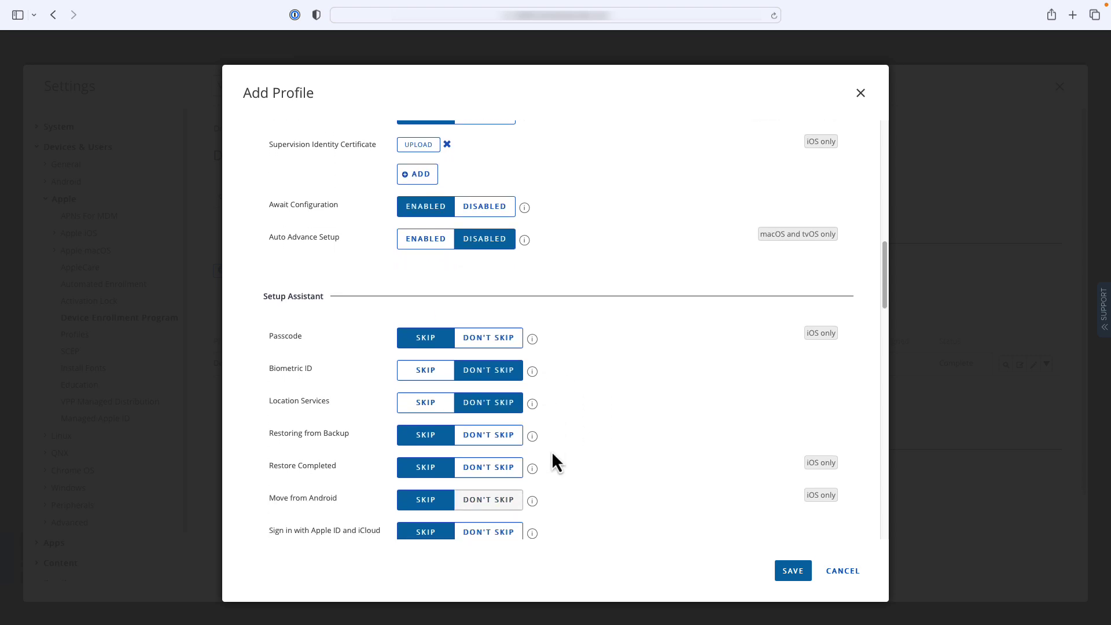
{"action": "scroll", "coordinate": [551, 446], "scroll_direction": "down", "scroll_amount": 10}
{"action": "left_click", "coordinate": [793, 573]}
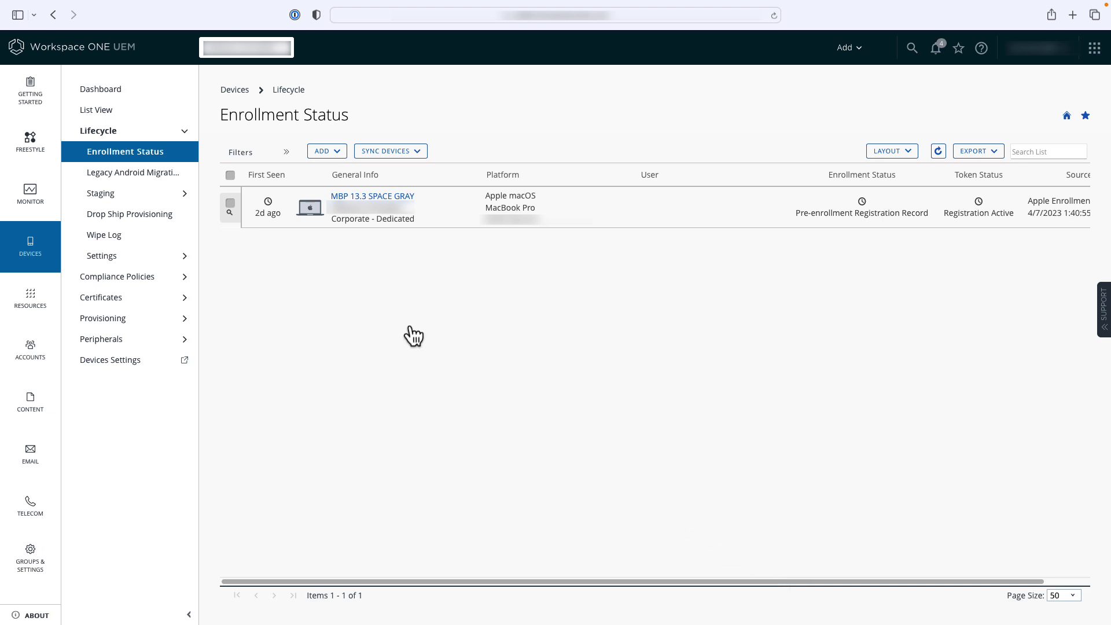
- Switch the device list layout to Custom and scroll across to view the Mac's current profile
{"action": "left_click", "coordinate": [906, 153]}
{"action": "left_click", "coordinate": [901, 216]}
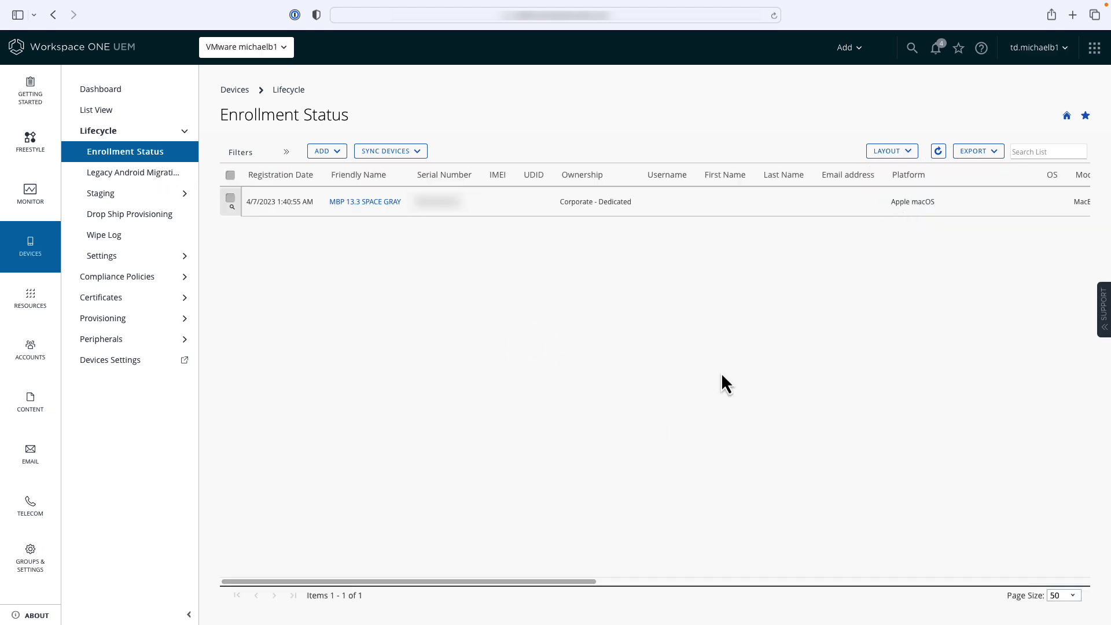
{"action": "mouse_move", "coordinate": [492, 582]}
{"action": "left_mouse_down"}
{"action": "mouse_move", "coordinate": [553, 584]}
{"action": "mouse_move", "coordinate": [1017, 412]}
{"action": "left_mouse_up"}
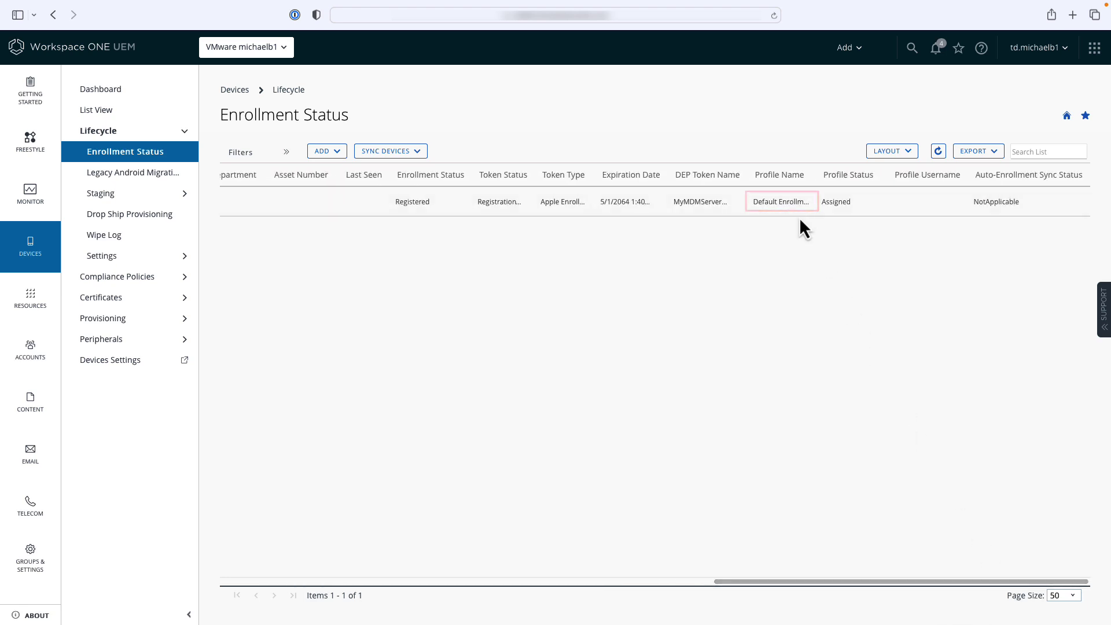
{"action": "left_click_drag", "start_coordinate": [938, 582], "coordinate": [446, 585]}
- Select the MBP 13.3 SPACE GRAY and start Assign Profile, showing the available enrollment profiles
{"action": "left_click", "coordinate": [230, 198]}
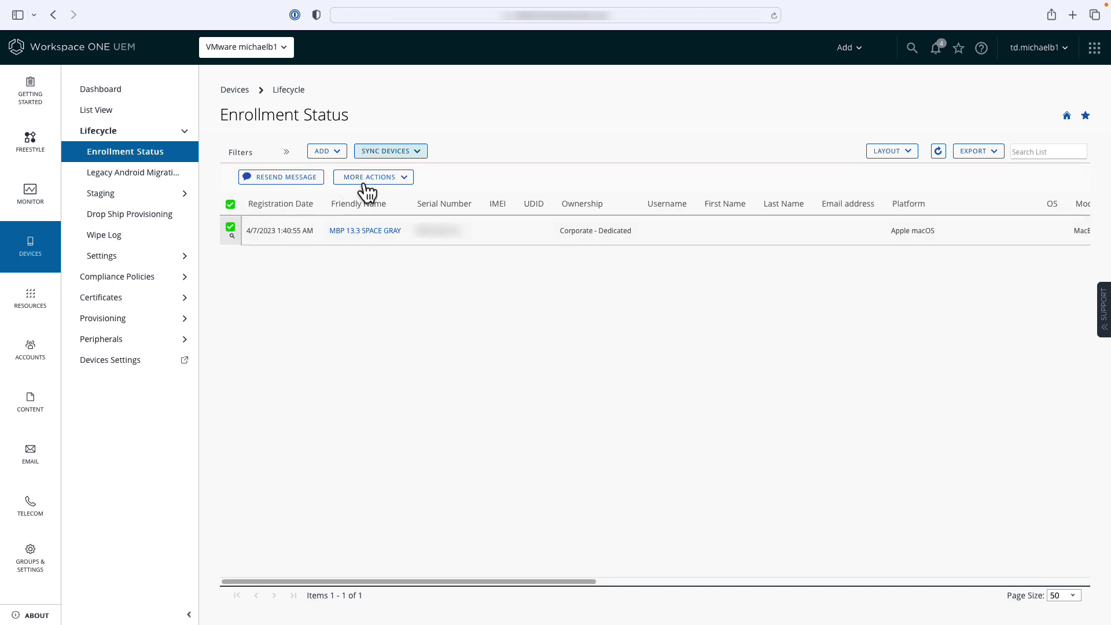
{"action": "left_click", "coordinate": [399, 178]}
{"action": "left_click", "coordinate": [399, 364]}
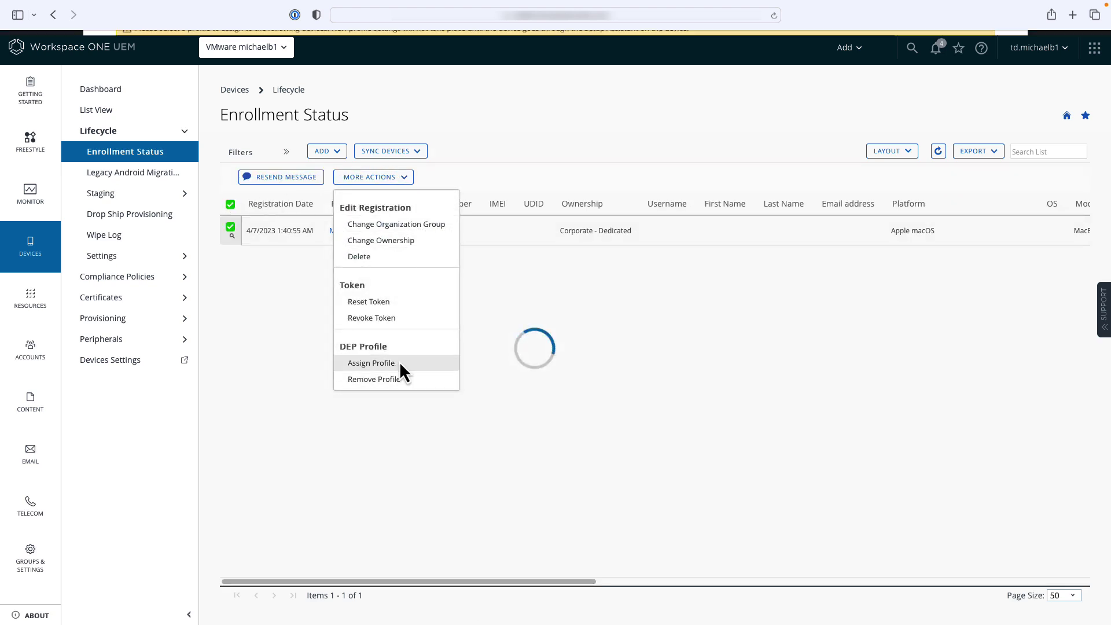
{"action": "left_click", "coordinate": [528, 166]}
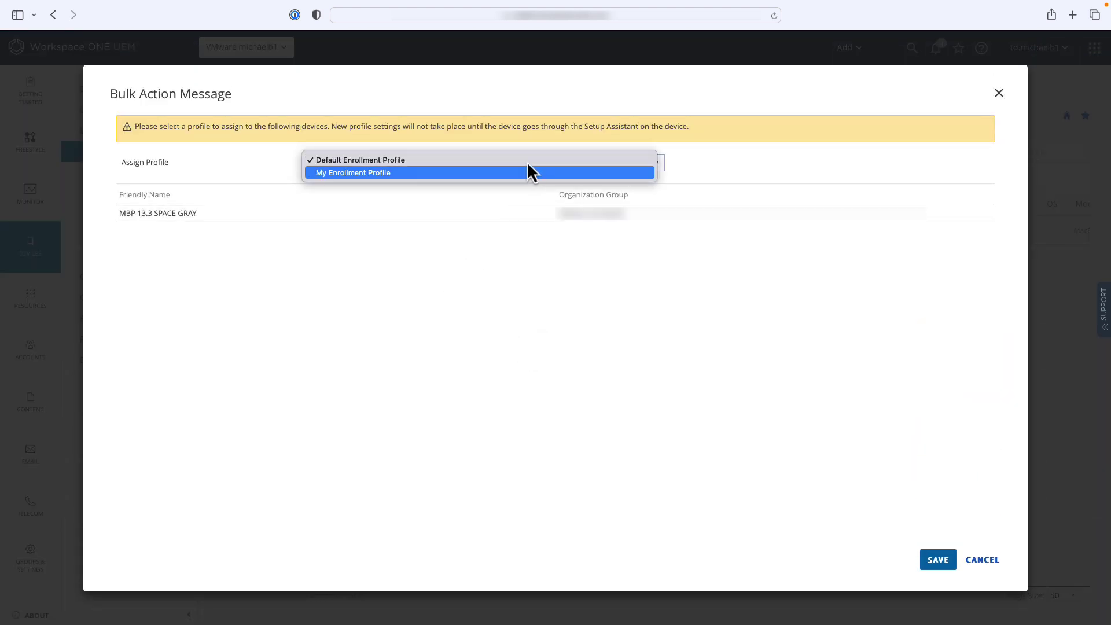